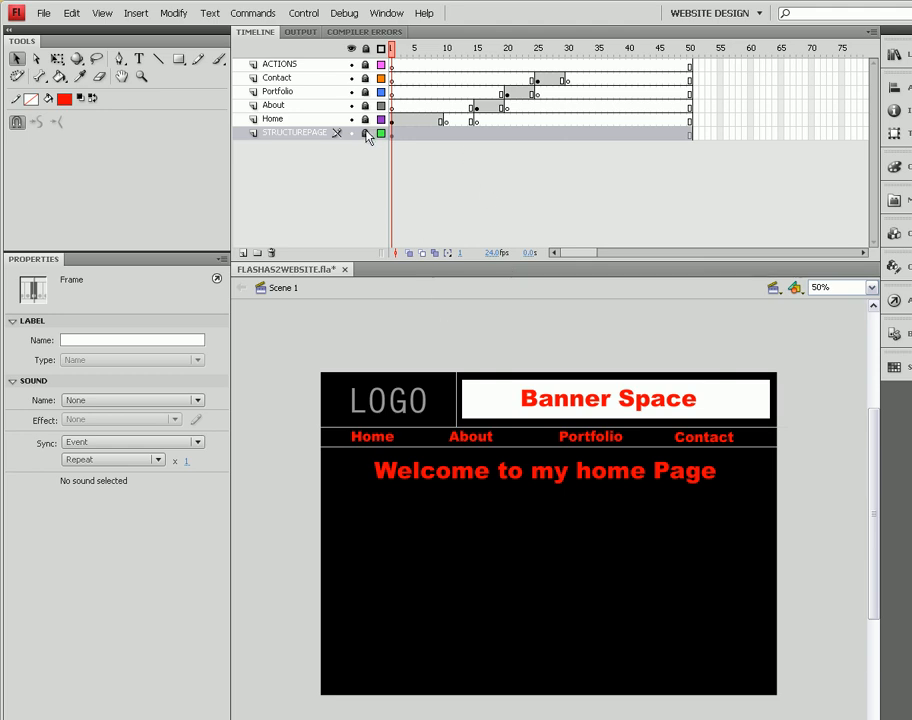
- Unlock the STRUCTUREPAGE layer
{"action": "left_click", "coordinate": [704, 437]}
{"action": "left_click", "coordinate": [366, 135]}
- Step through the page keyframes on the Home, About, Portfolio and Contact layers to review each page
{"action": "left_click", "coordinate": [476, 107]}
{"action": "left_click", "coordinate": [506, 93]}
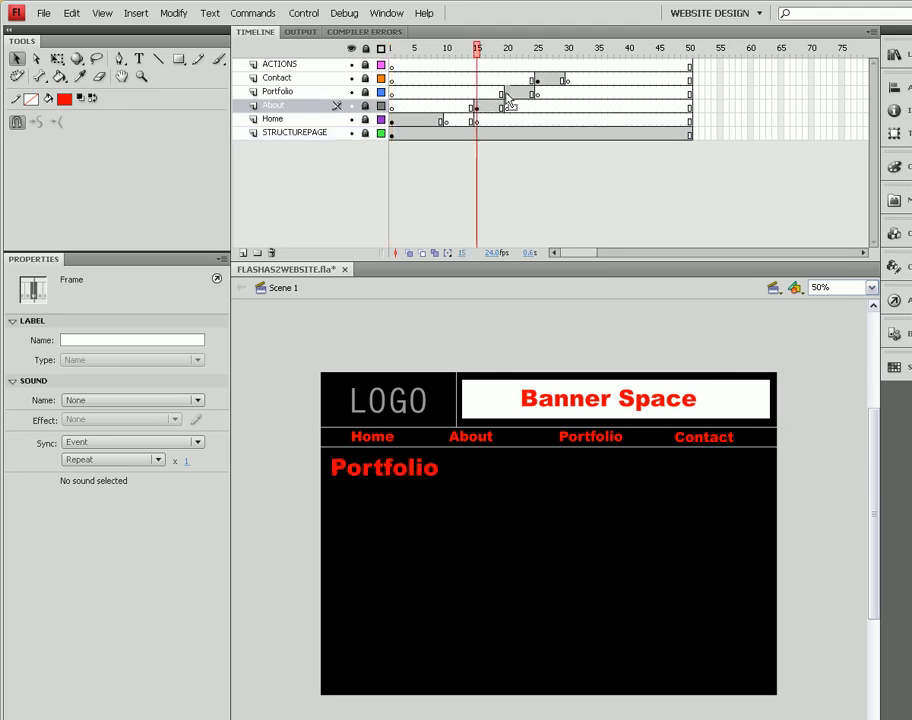
{"action": "left_click", "coordinate": [537, 80]}
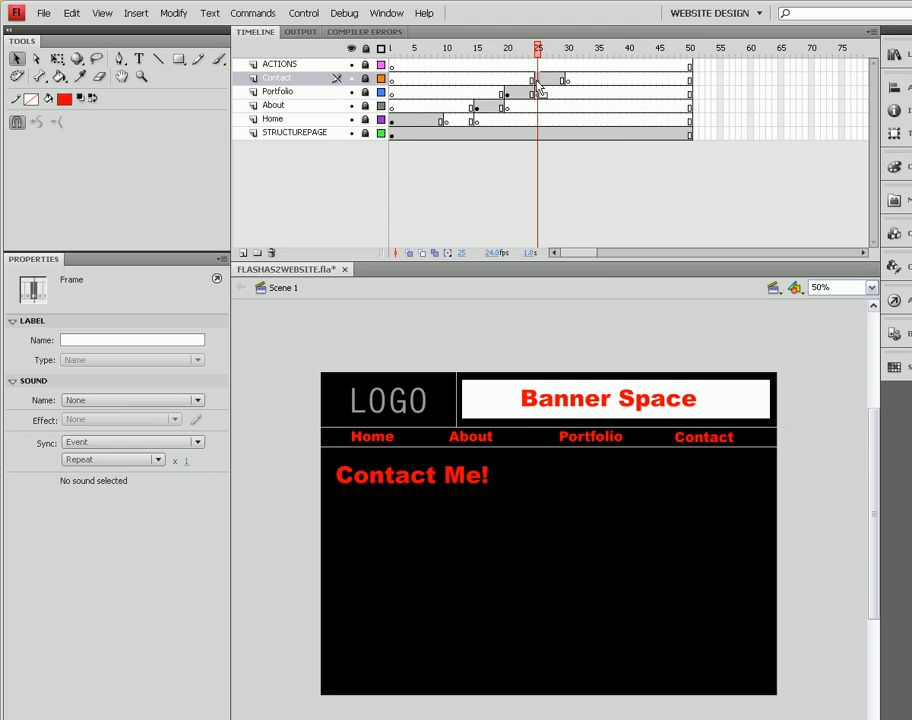
{"action": "left_click", "coordinate": [392, 120]}
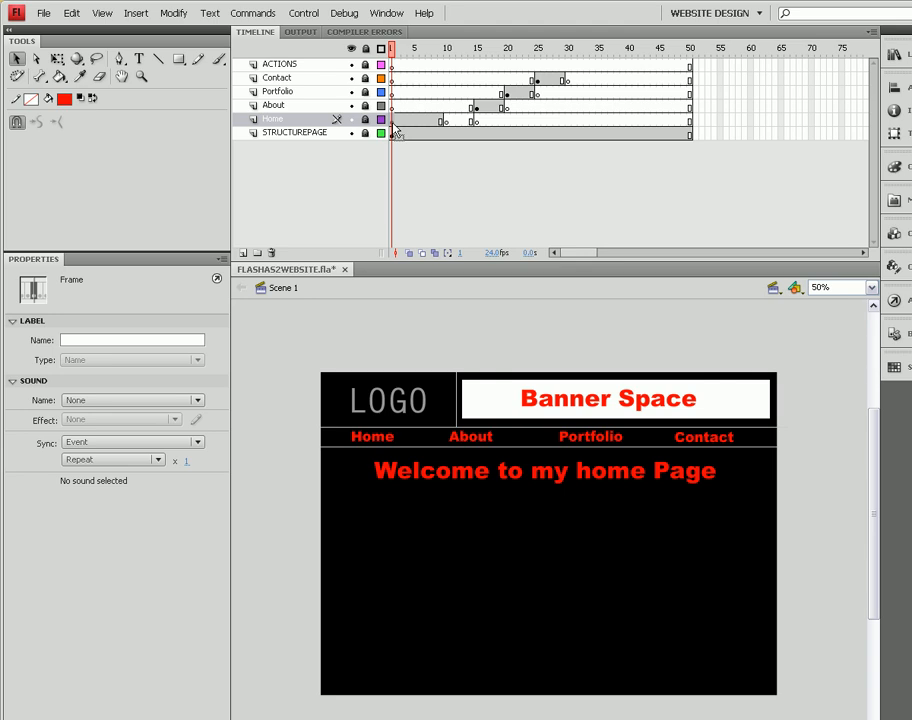
{"action": "left_click", "coordinate": [476, 122]}
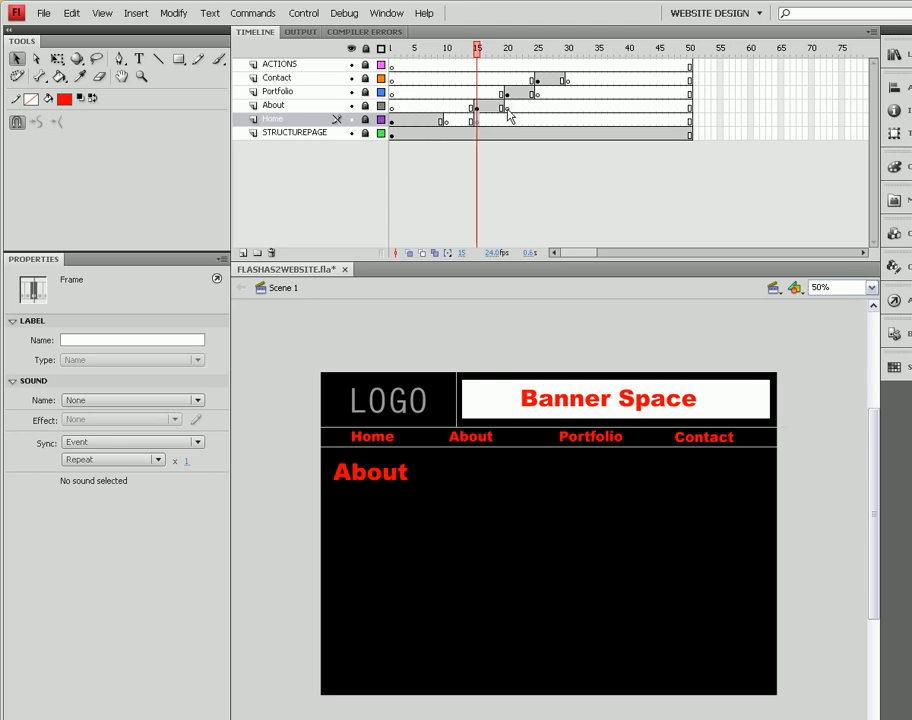
{"action": "left_click", "coordinate": [508, 110]}
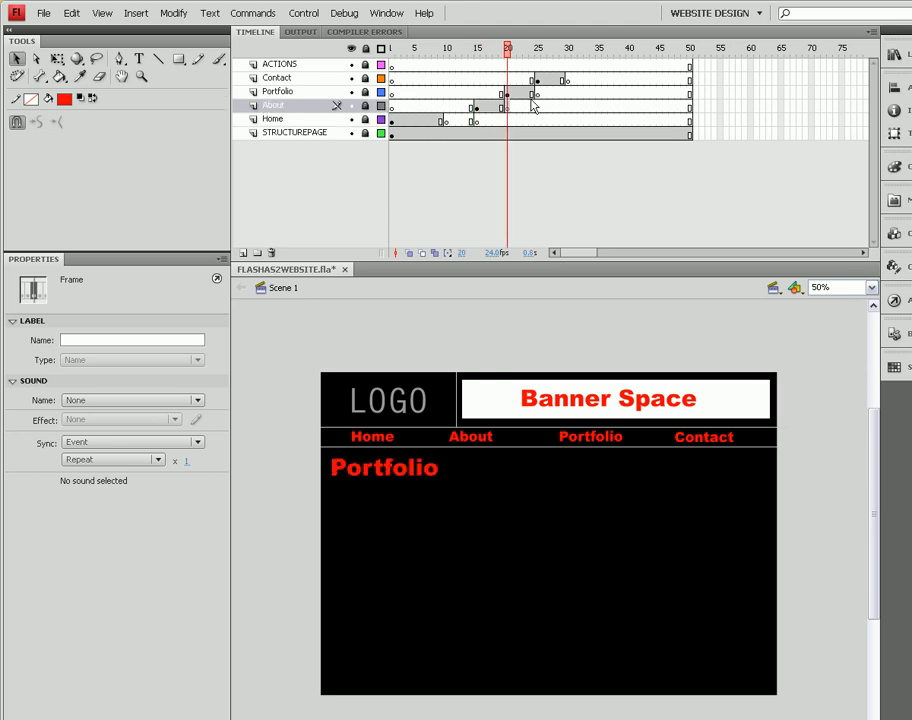
{"action": "left_click", "coordinate": [538, 91]}
{"action": "left_click", "coordinate": [569, 81]}
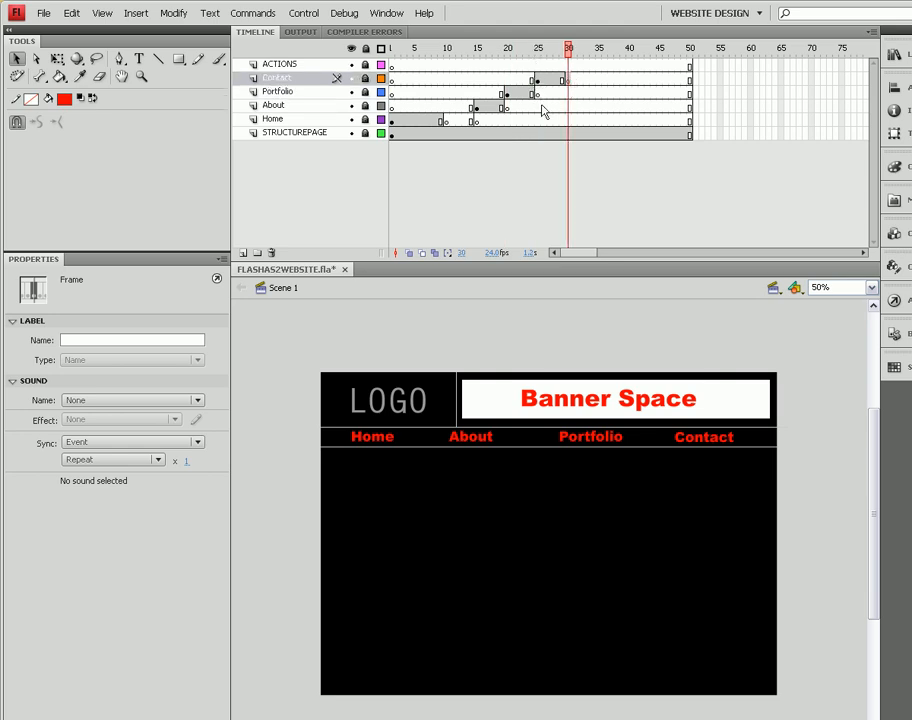
{"action": "left_click_drag", "start_coordinate": [568, 52], "coordinate": [393, 58]}
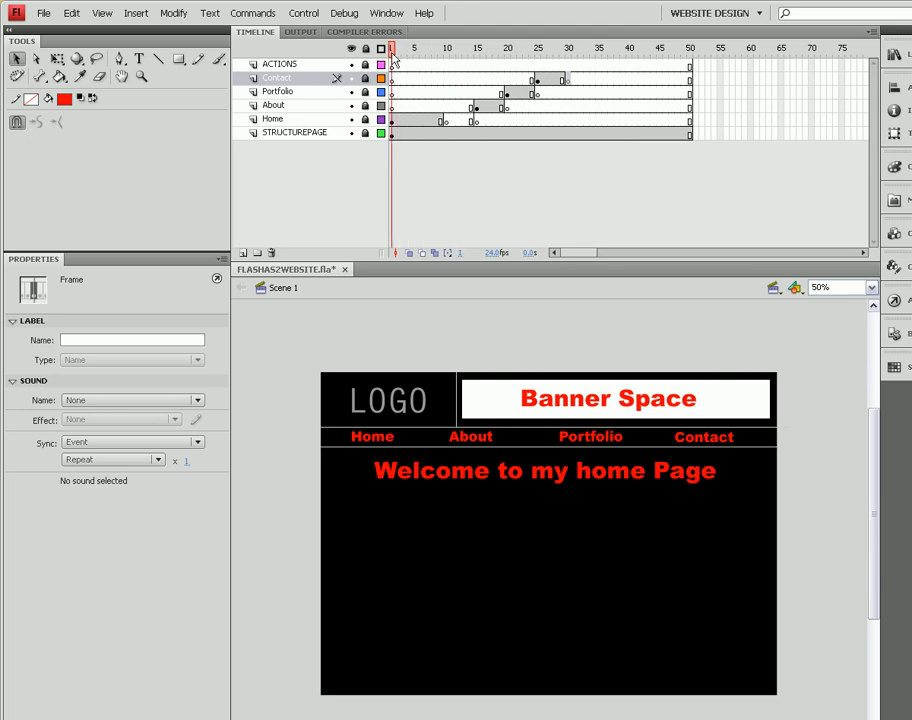
{"action": "left_click", "coordinate": [393, 121]}
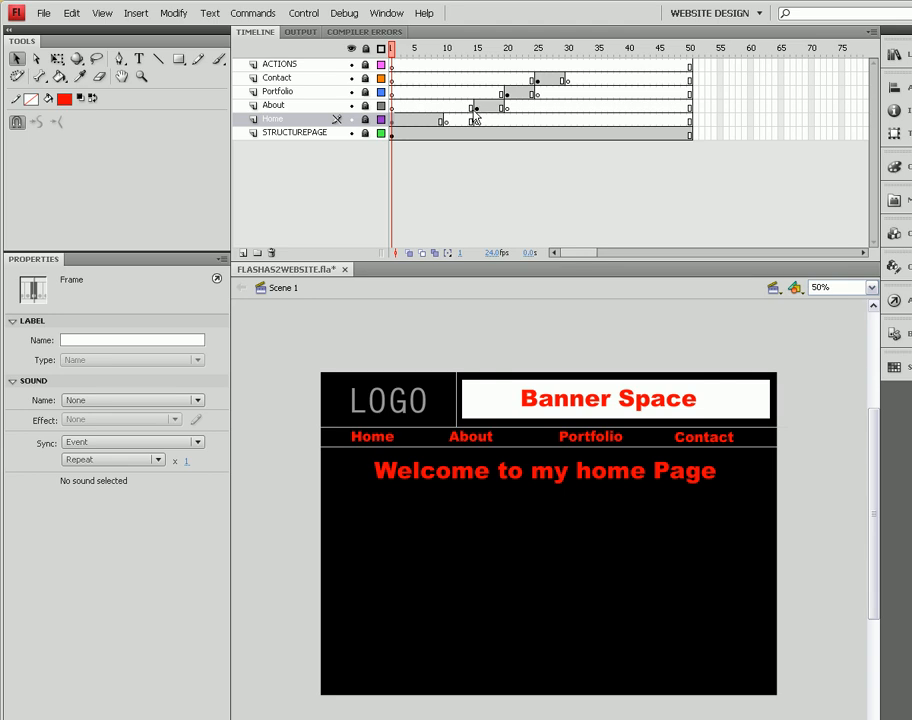
{"action": "left_click", "coordinate": [477, 108]}
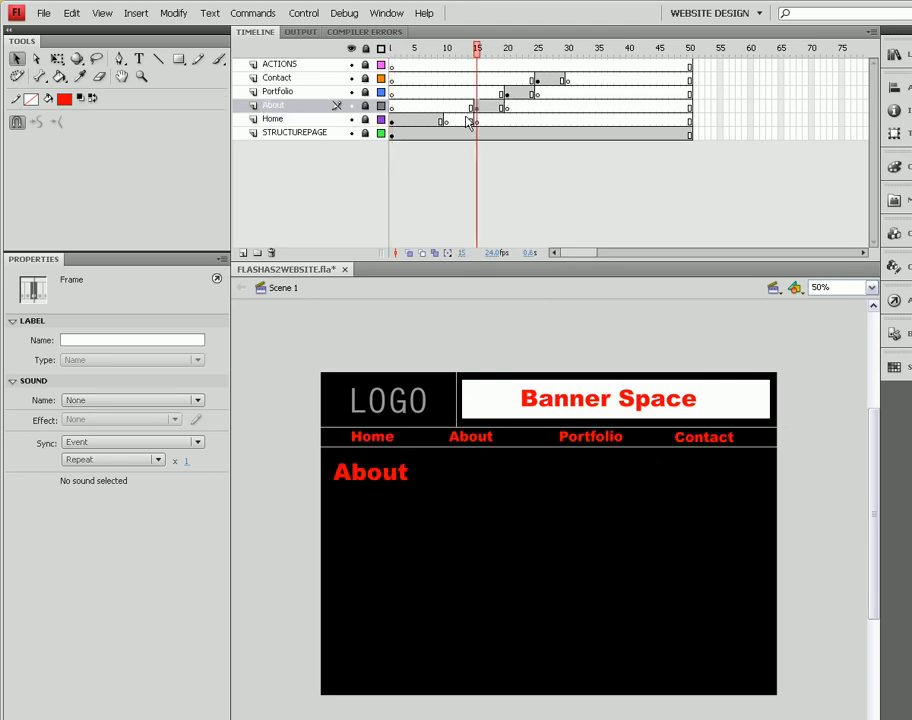
{"action": "left_click", "coordinate": [507, 92]}
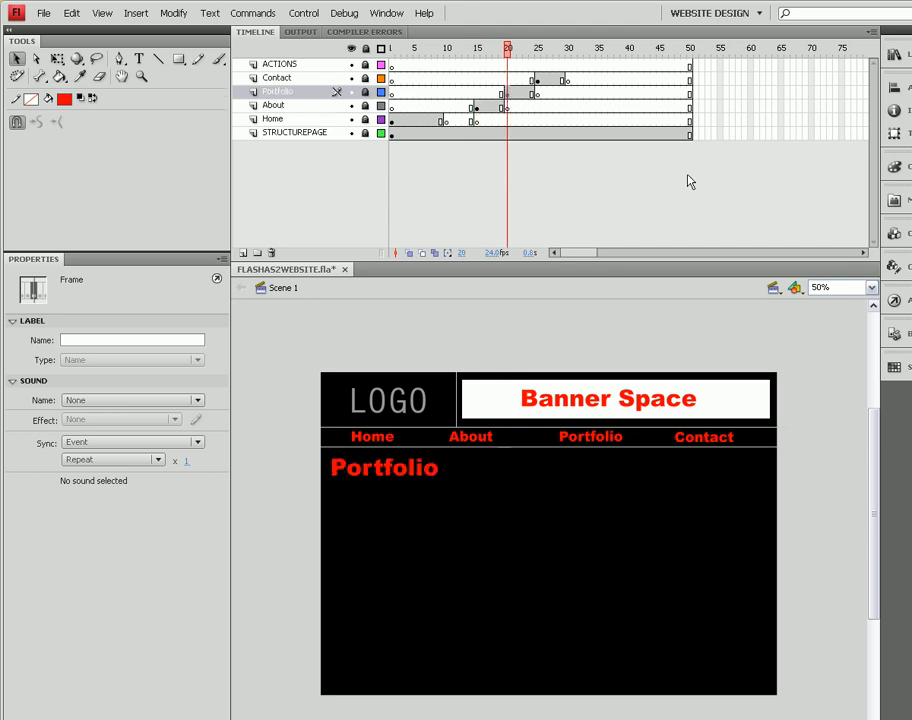
{"action": "left_click", "coordinate": [537, 79]}
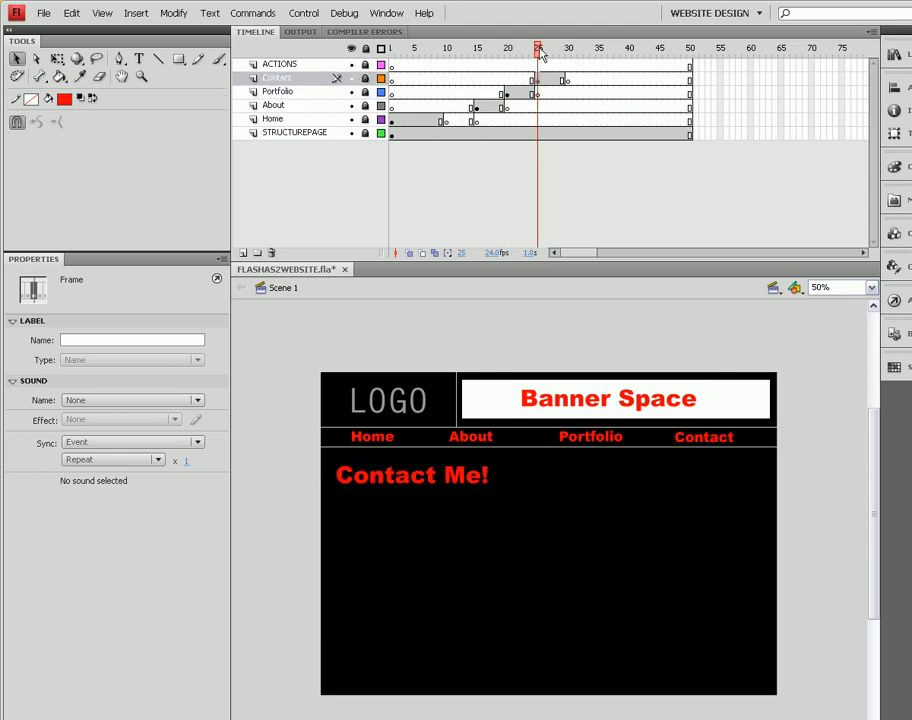
{"action": "left_click_drag", "start_coordinate": [537, 50], "coordinate": [392, 60]}
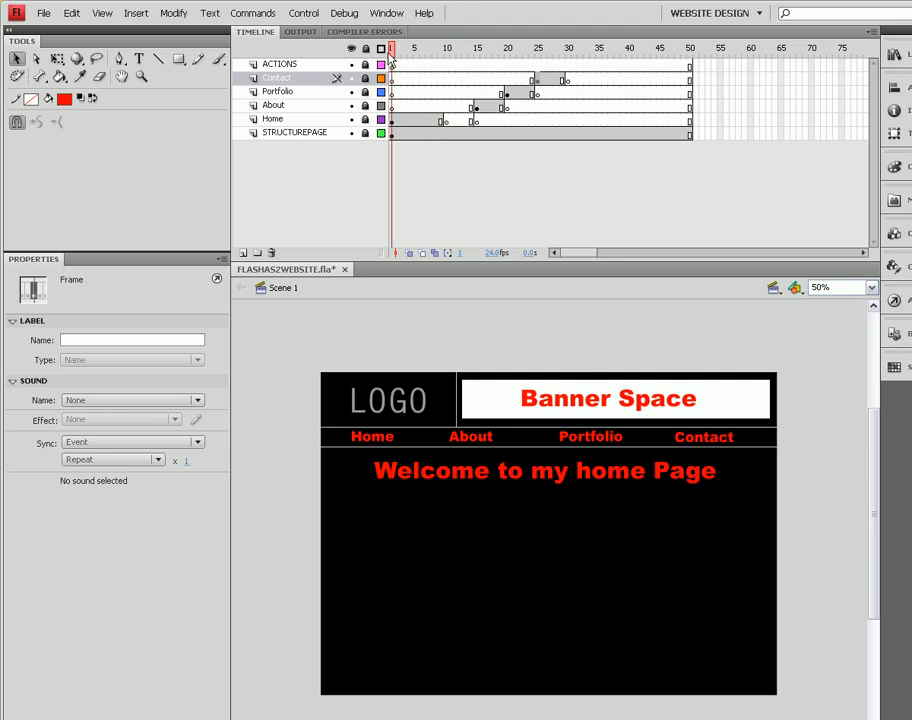
{"action": "left_click", "coordinate": [392, 134]}
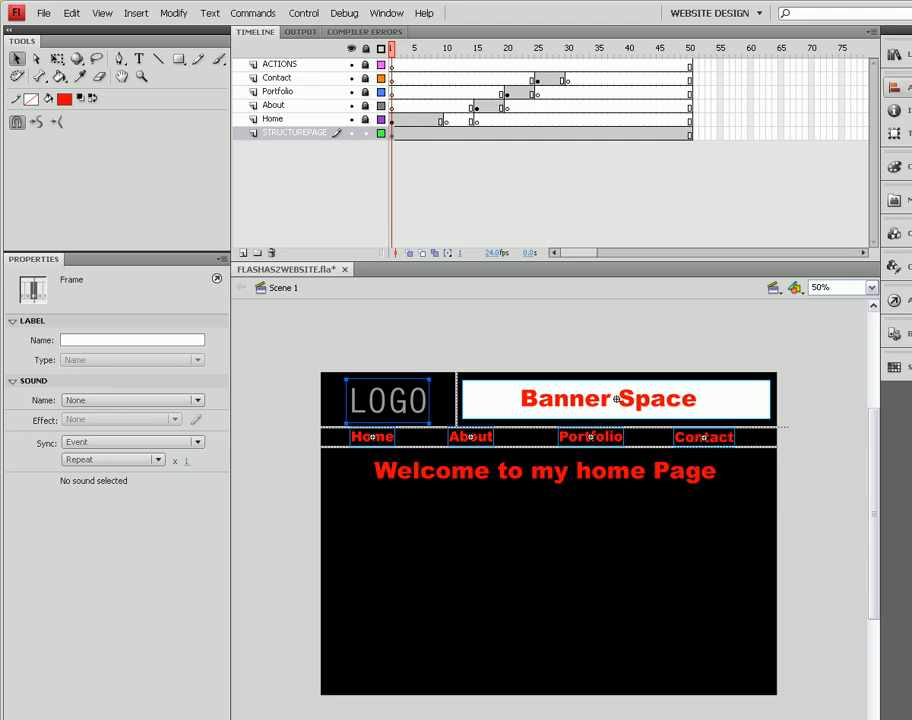
{"action": "key", "text": "ctrl+k"}
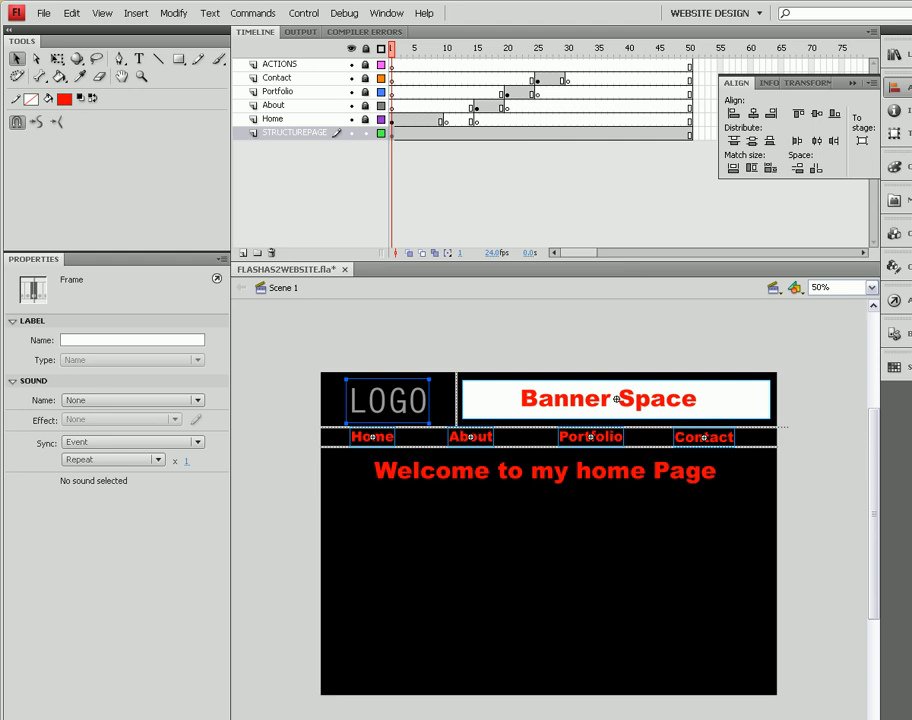
{"action": "key", "text": "ctrl+k"}
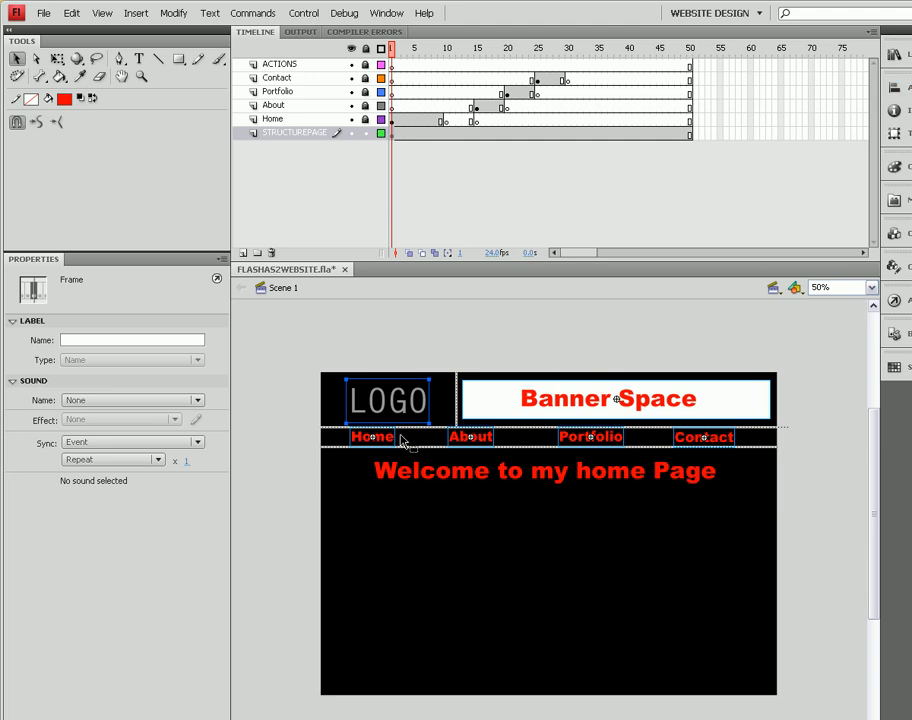
{"action": "left_click", "coordinate": [704, 569]}
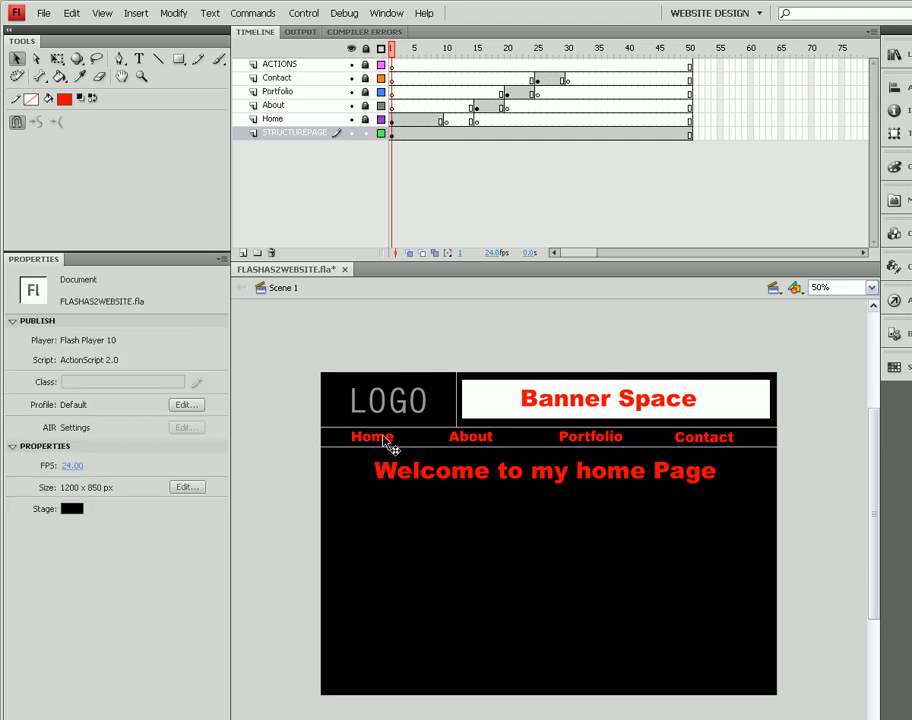
- Select the Home button and open its actions to review its script
{"action": "left_click", "coordinate": [390, 445]}
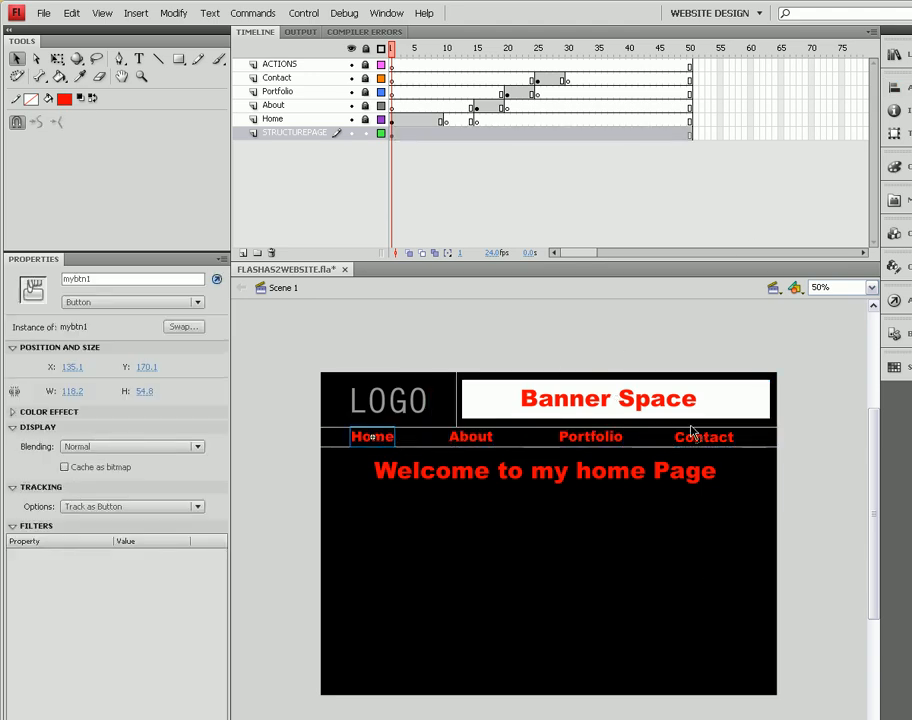
{"action": "right_click", "coordinate": [380, 440]}
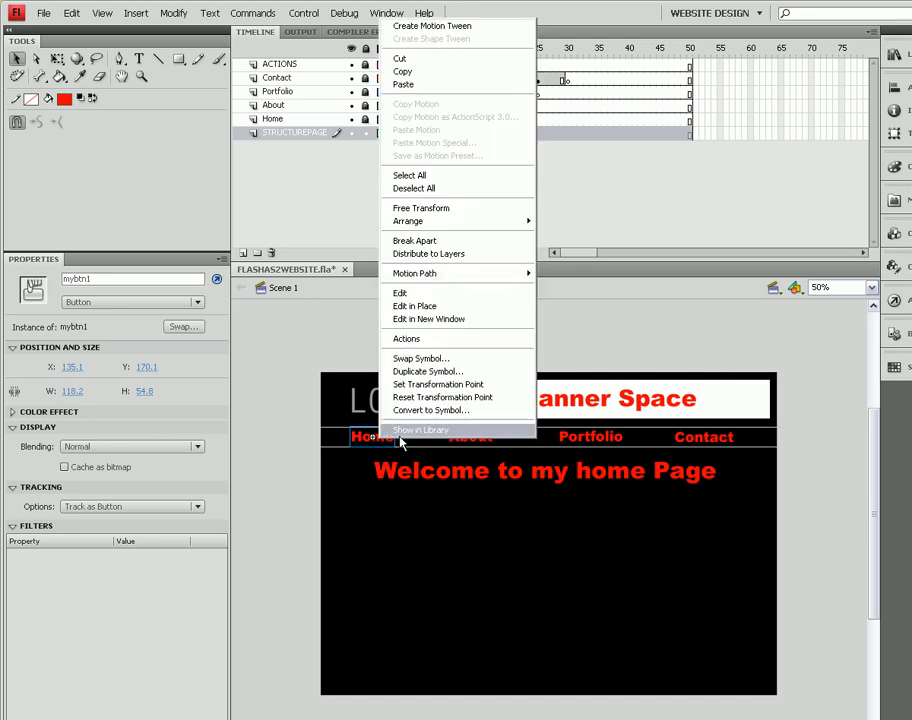
{"action": "left_click", "coordinate": [428, 412]}
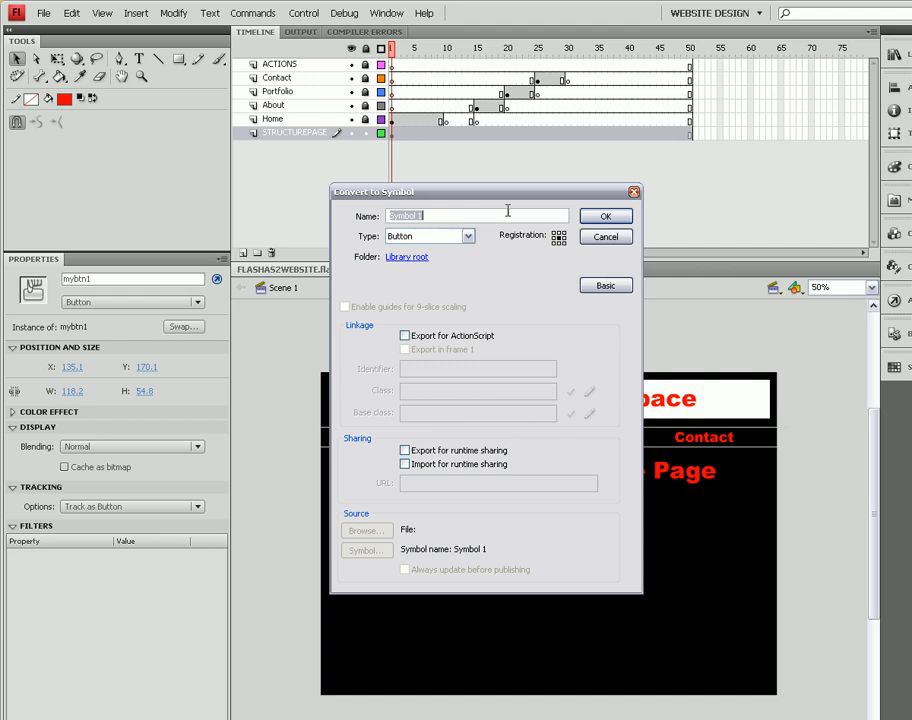
{"action": "left_click", "coordinate": [613, 243]}
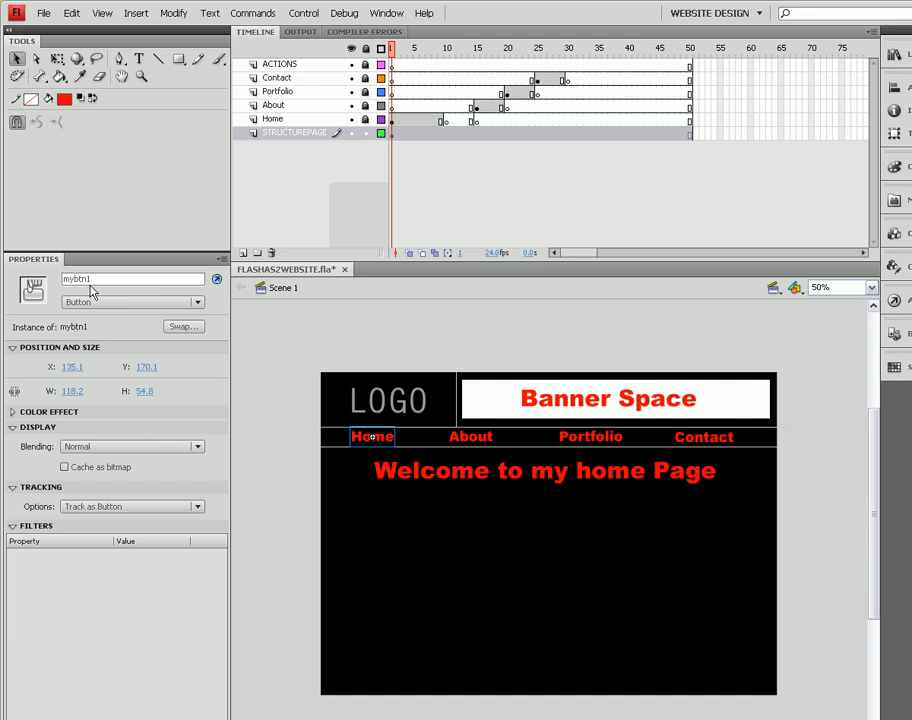
{"action": "left_click", "coordinate": [217, 282]}
{"action": "left_click", "coordinate": [217, 282]}
{"action": "left_click", "coordinate": [217, 282]}
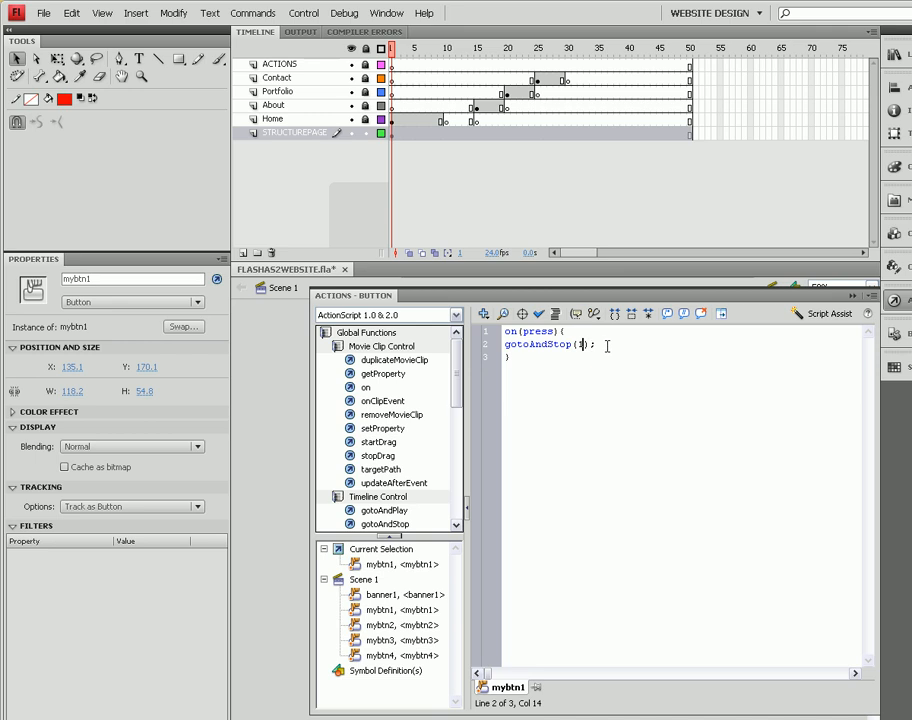
{"action": "left_click", "coordinate": [853, 298]}
- Select the About button and open its actions to review its script
{"action": "left_click", "coordinate": [485, 448]}
{"action": "right_click", "coordinate": [483, 448]}
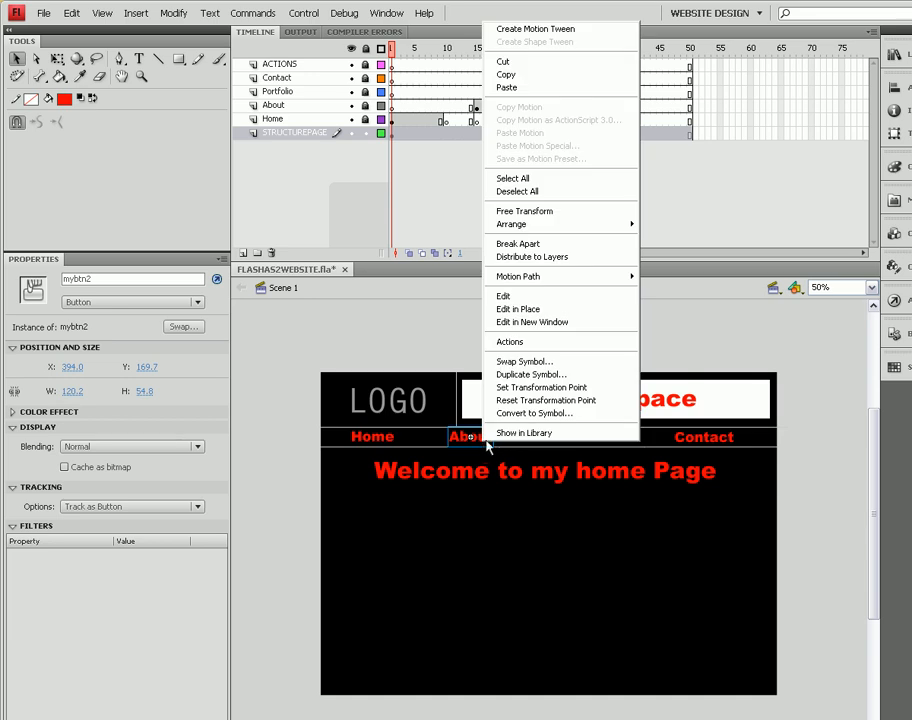
{"action": "left_click", "coordinate": [490, 413]}
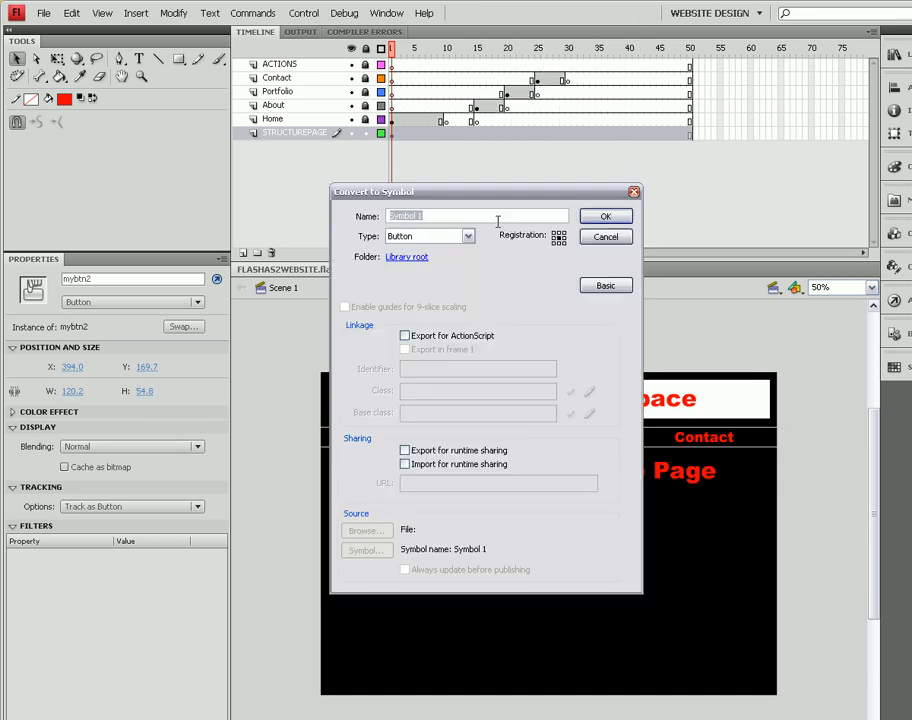
{"action": "left_click", "coordinate": [606, 237]}
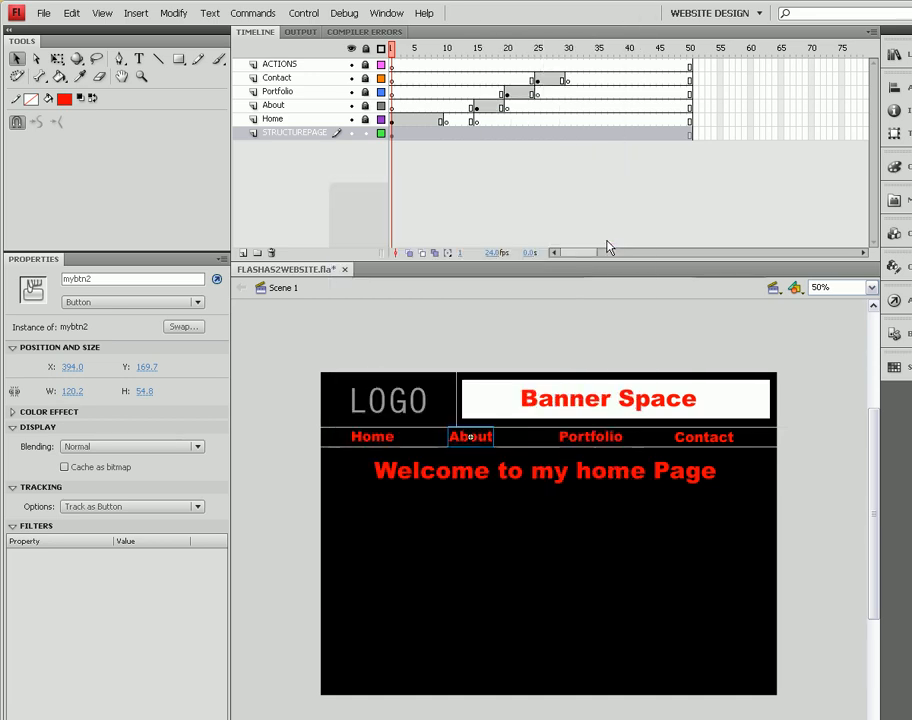
{"action": "left_click", "coordinate": [216, 279]}
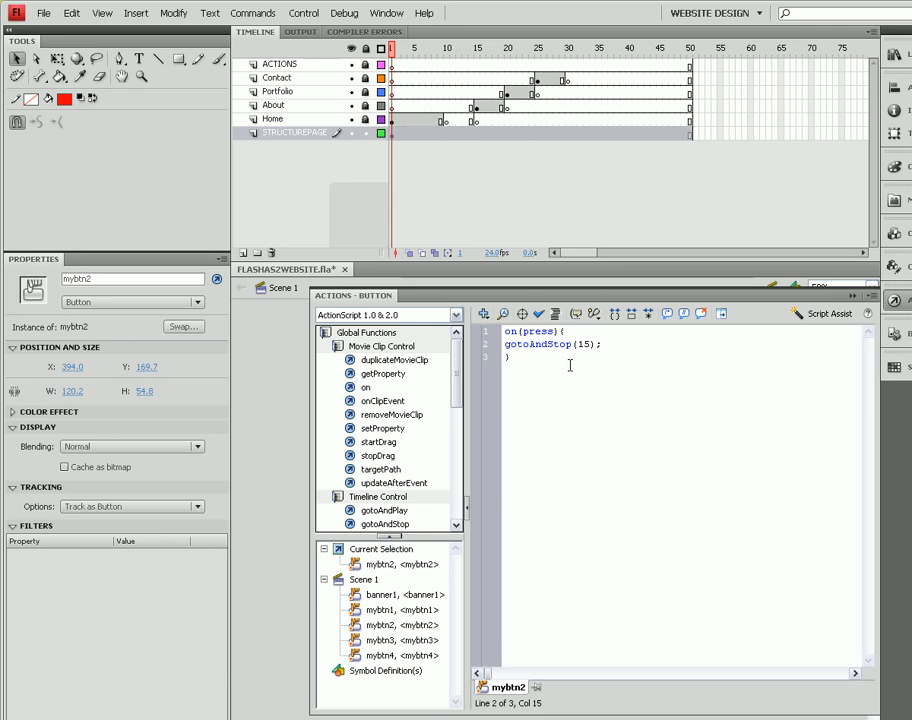
{"action": "left_click", "coordinate": [853, 297]}
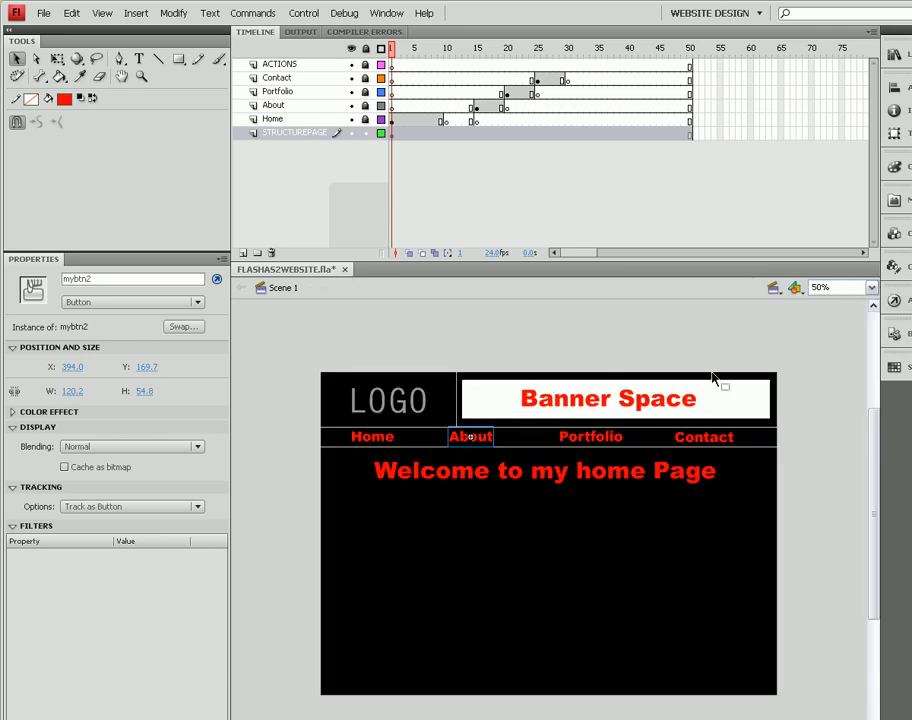
- Select the Portfolio button and open its actions to review its script
{"action": "left_click", "coordinate": [592, 441]}
{"action": "right_click", "coordinate": [591, 444]}
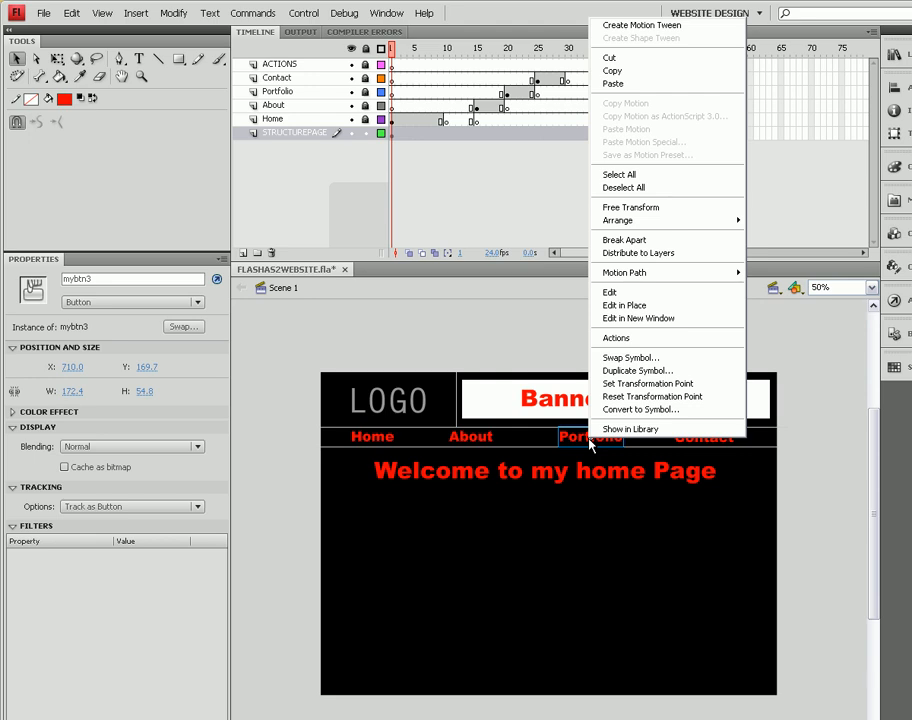
{"action": "left_click", "coordinate": [632, 410]}
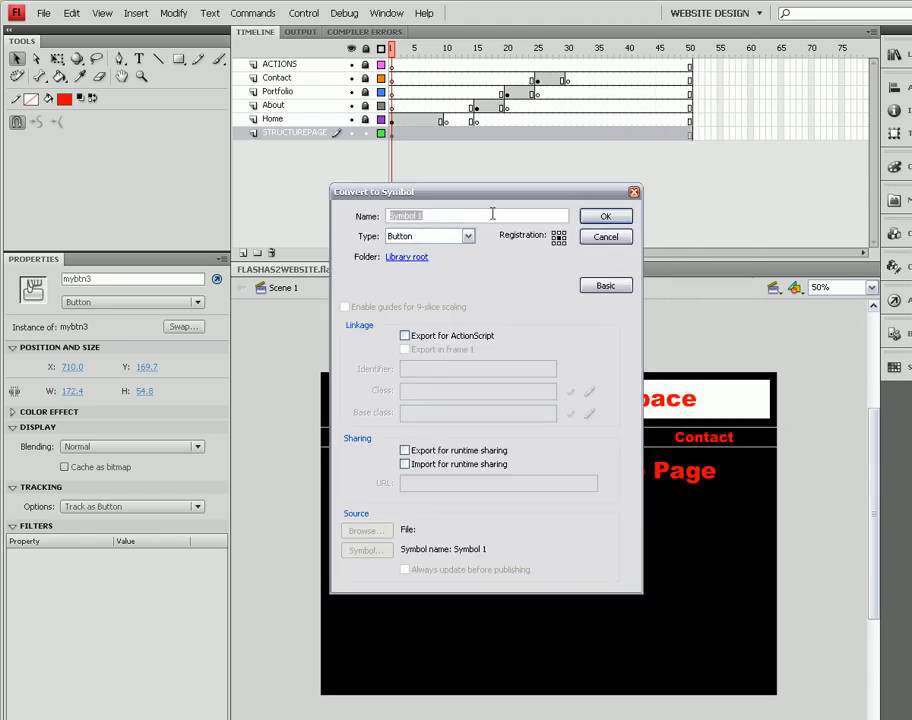
{"action": "left_click", "coordinate": [605, 237]}
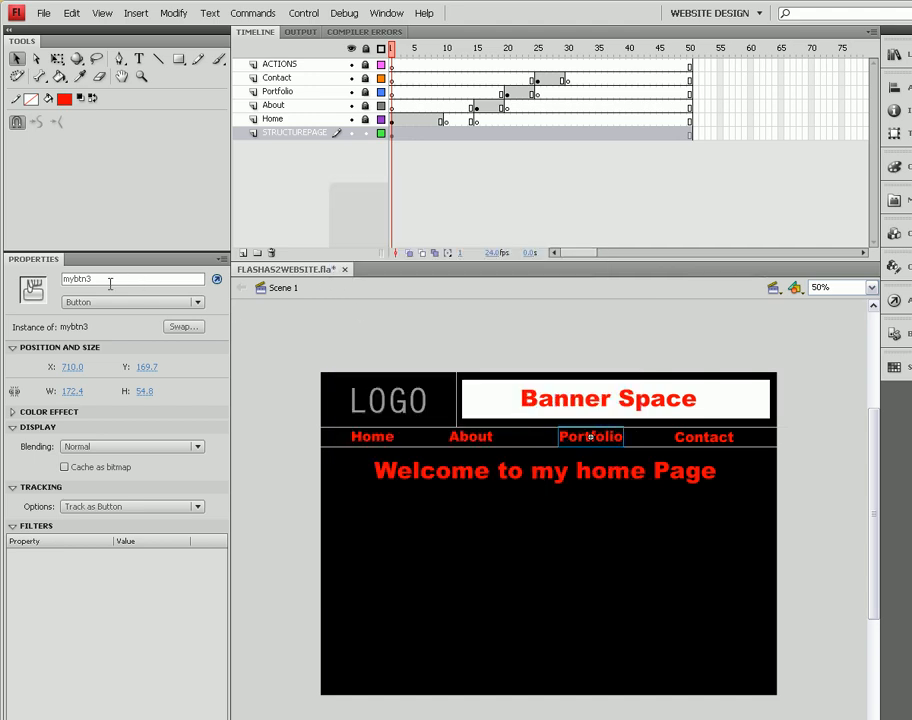
{"action": "key", "text": "F9"}
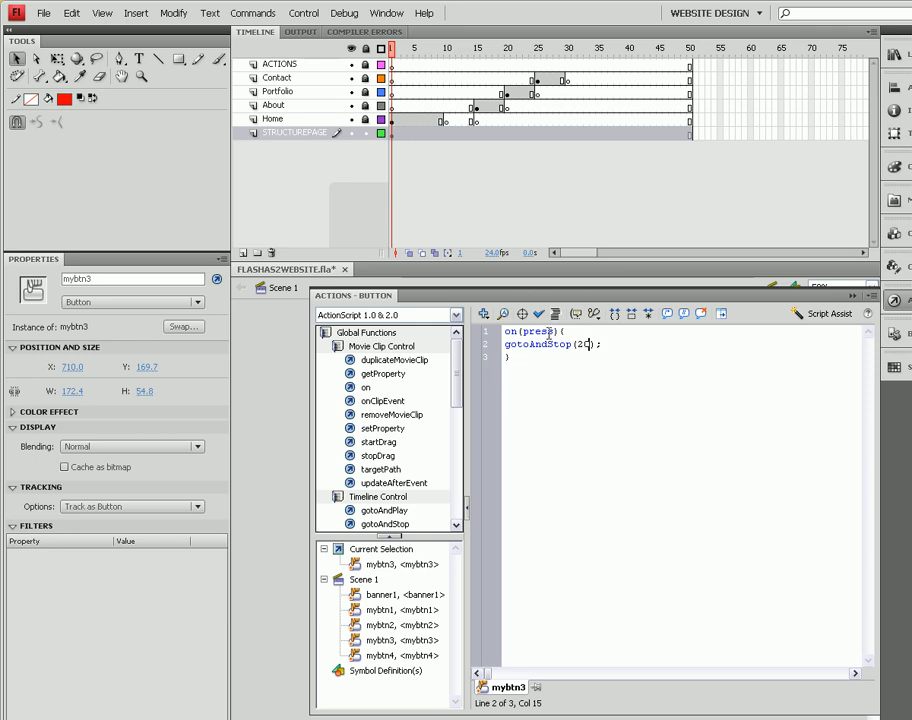
{"action": "left_click", "coordinate": [853, 297]}
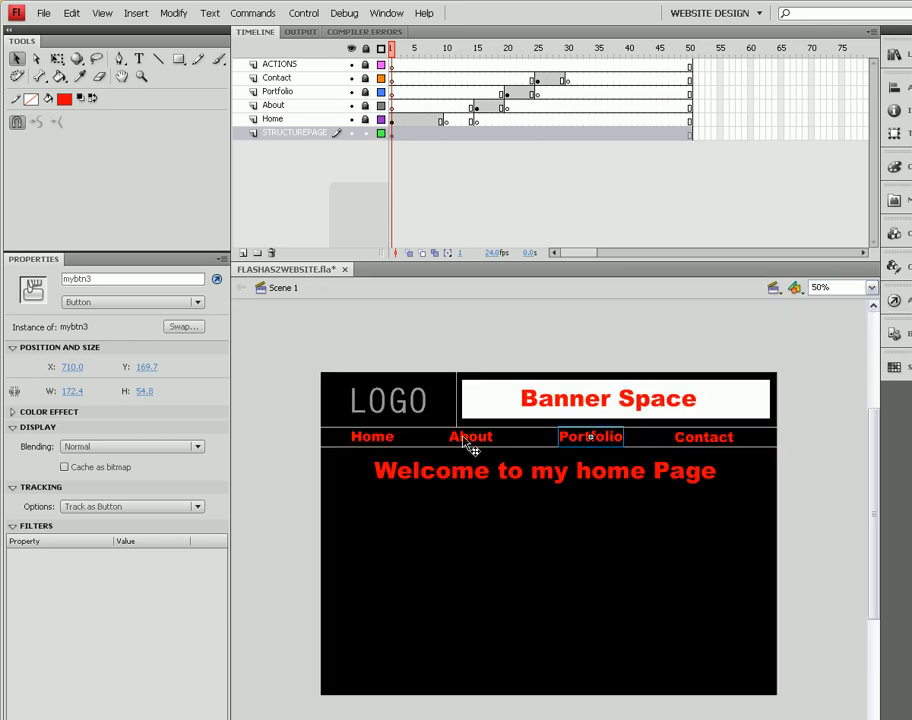
- Select the Contact button, review its actions script, and scrub the playhead to the Contact page frame
{"action": "left_click", "coordinate": [708, 438]}
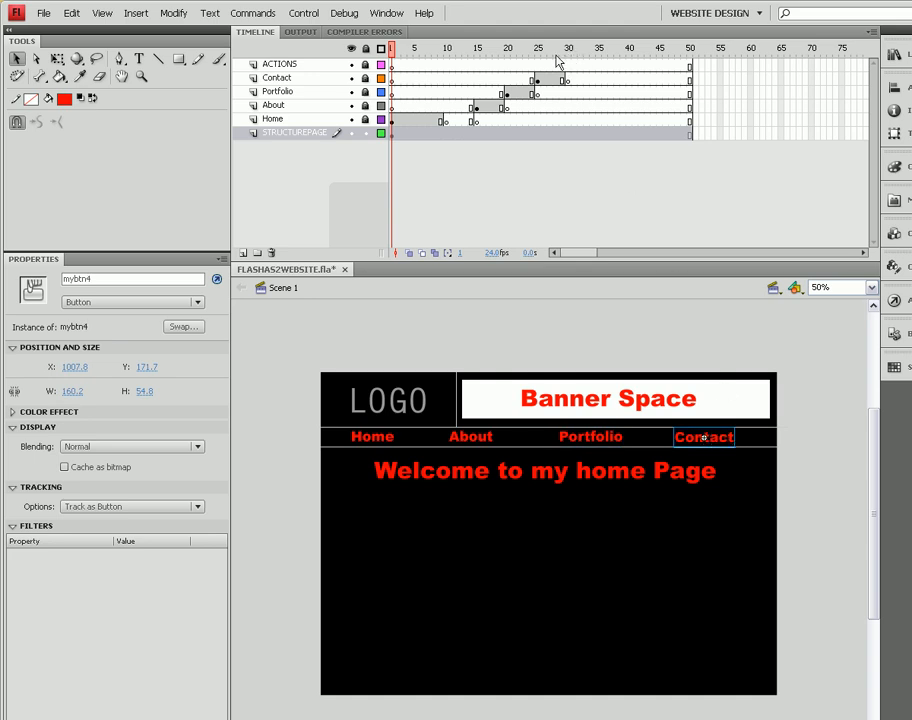
{"action": "left_click", "coordinate": [218, 284]}
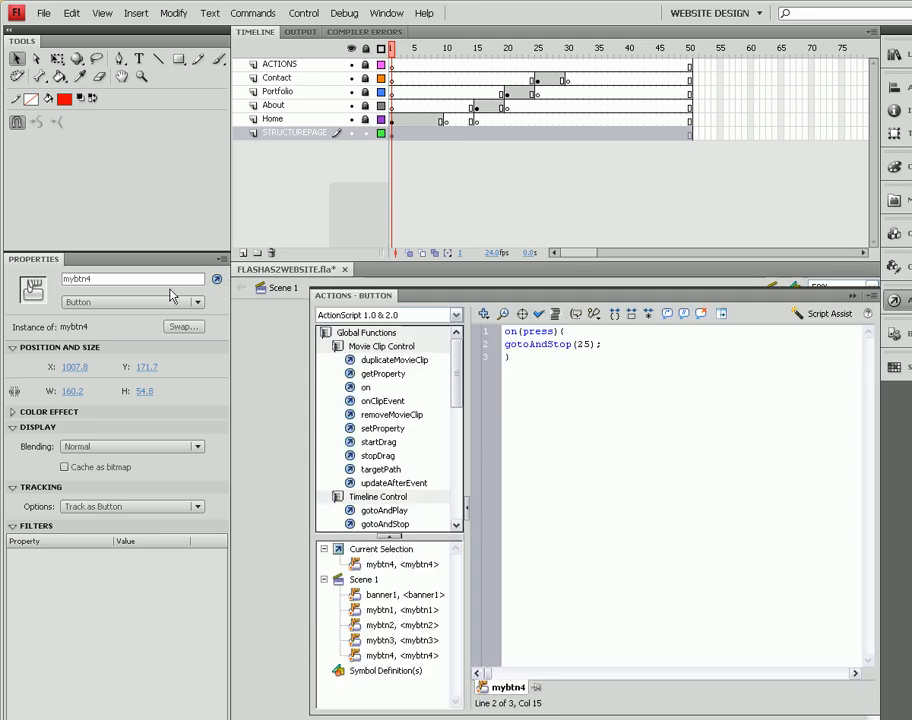
{"action": "left_click", "coordinate": [858, 299]}
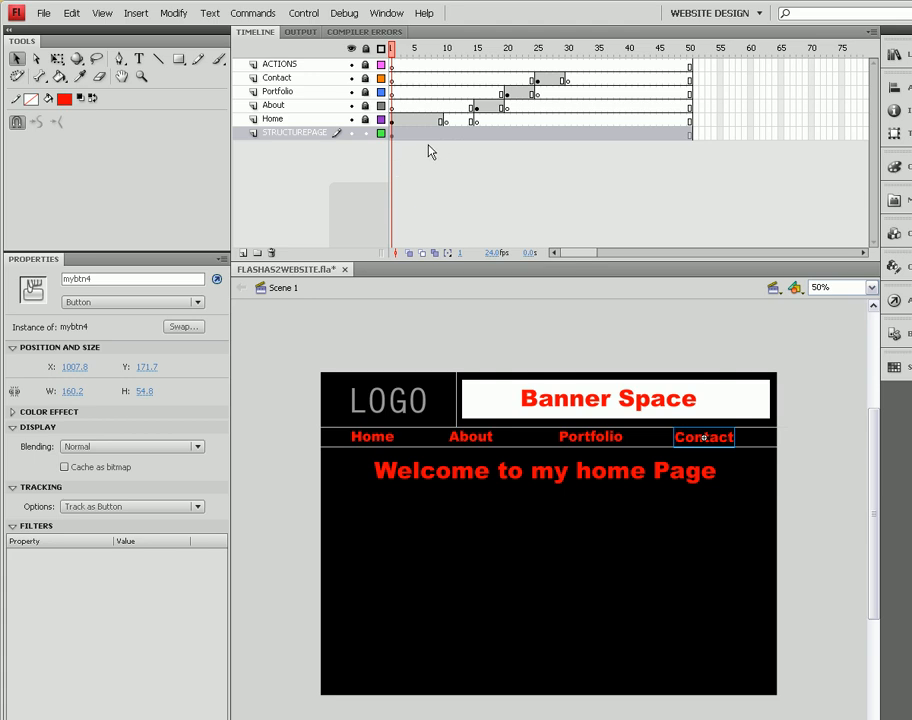
{"action": "left_click_drag", "start_coordinate": [410, 52], "coordinate": [541, 53]}
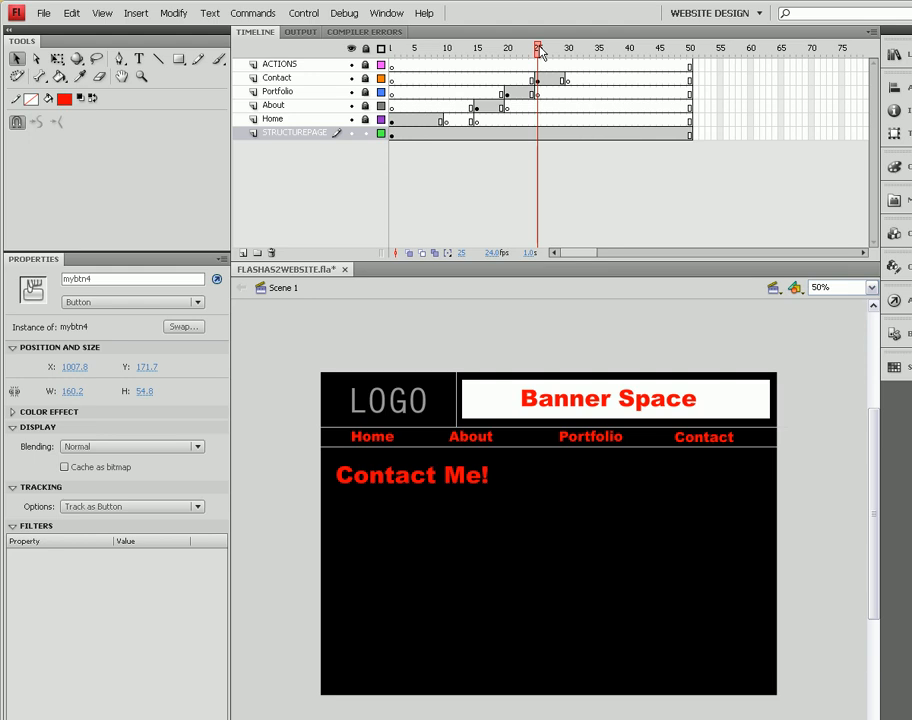
- Rewind to frame 1, play the timeline and test the movie to preview how the pages run
{"action": "left_click_drag", "start_coordinate": [541, 53], "coordinate": [376, 64]}
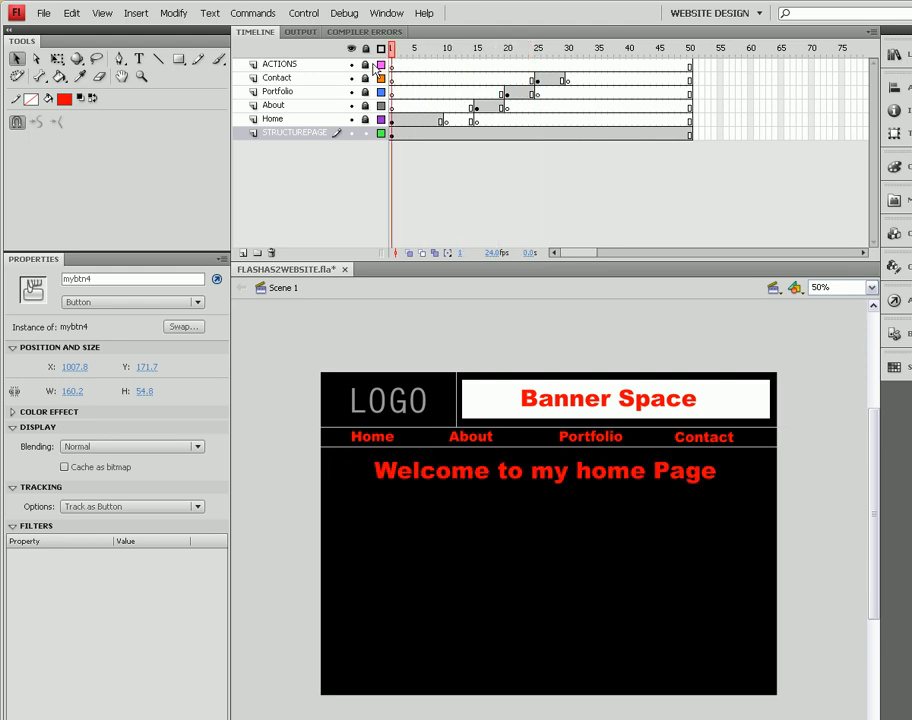
{"action": "left_click", "coordinate": [379, 446]}
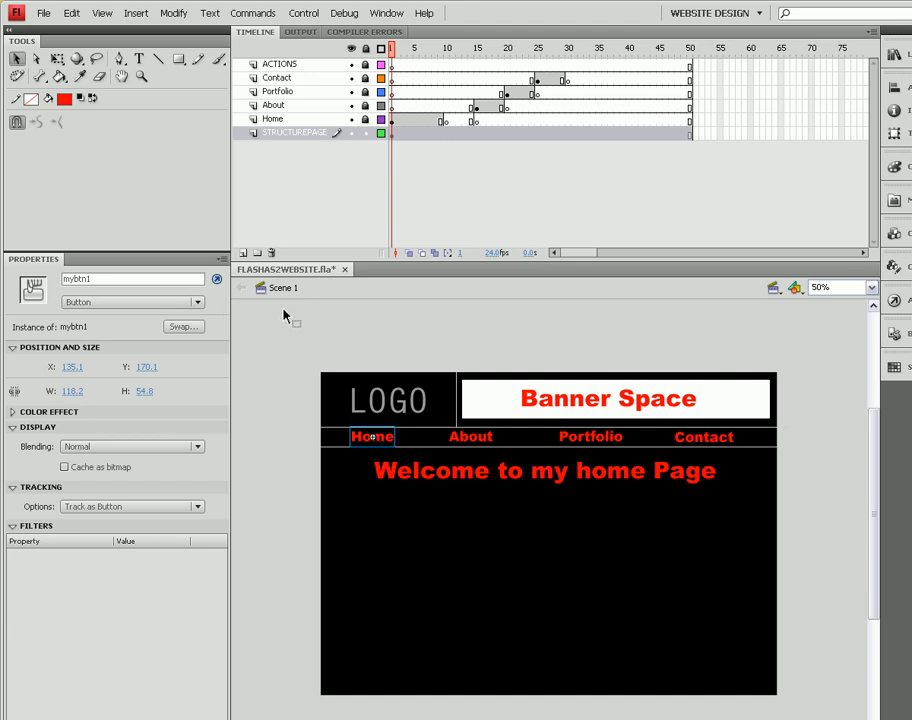
{"action": "left_click", "coordinate": [393, 65]}
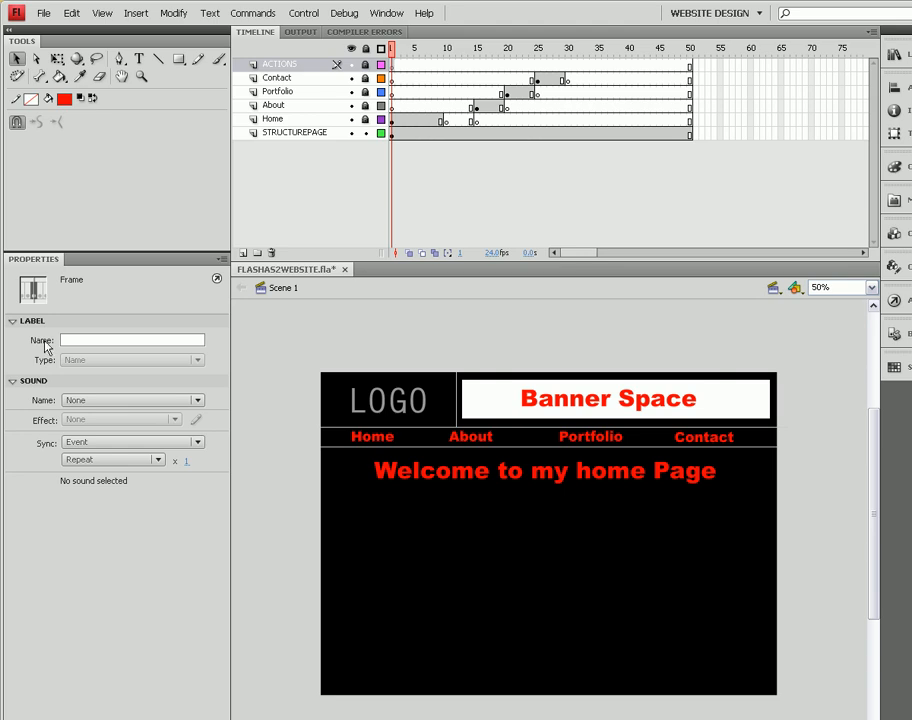
{"action": "left_click", "coordinate": [303, 15]}
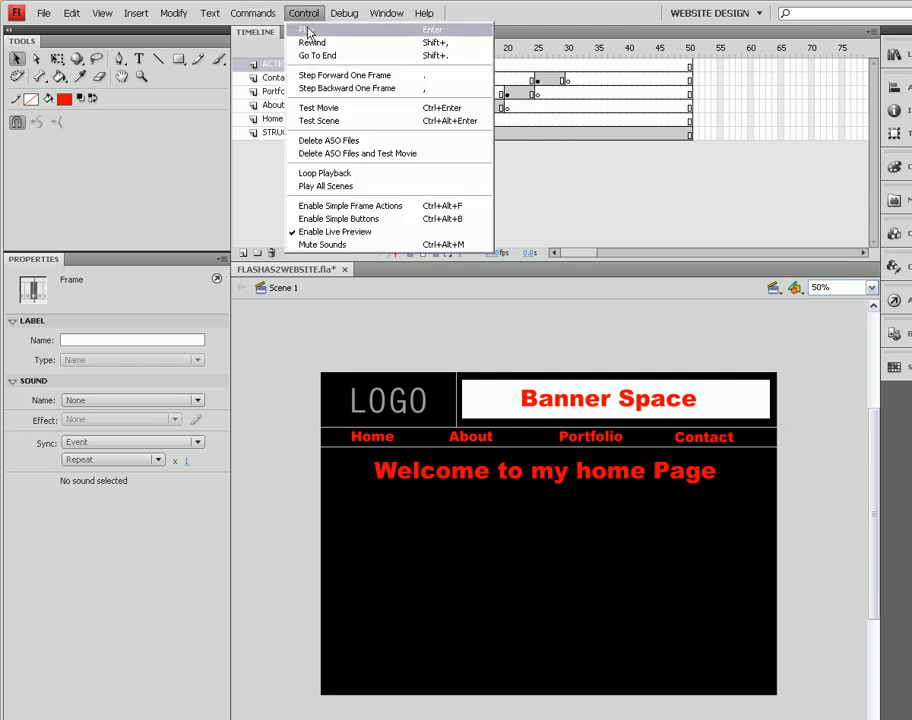
{"action": "left_click", "coordinate": [306, 30]}
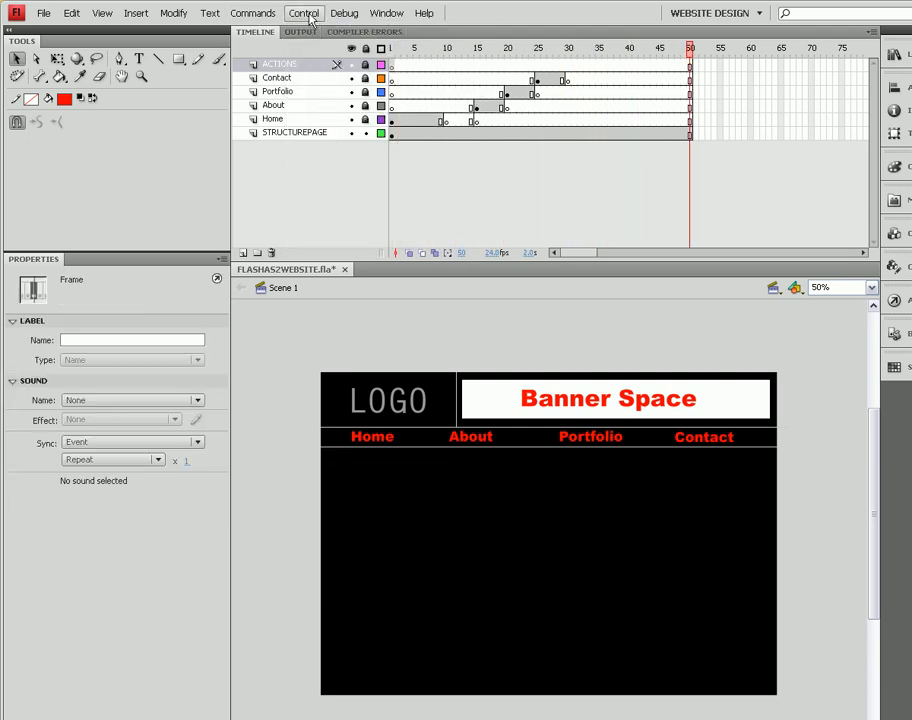
{"action": "left_click", "coordinate": [310, 18]}
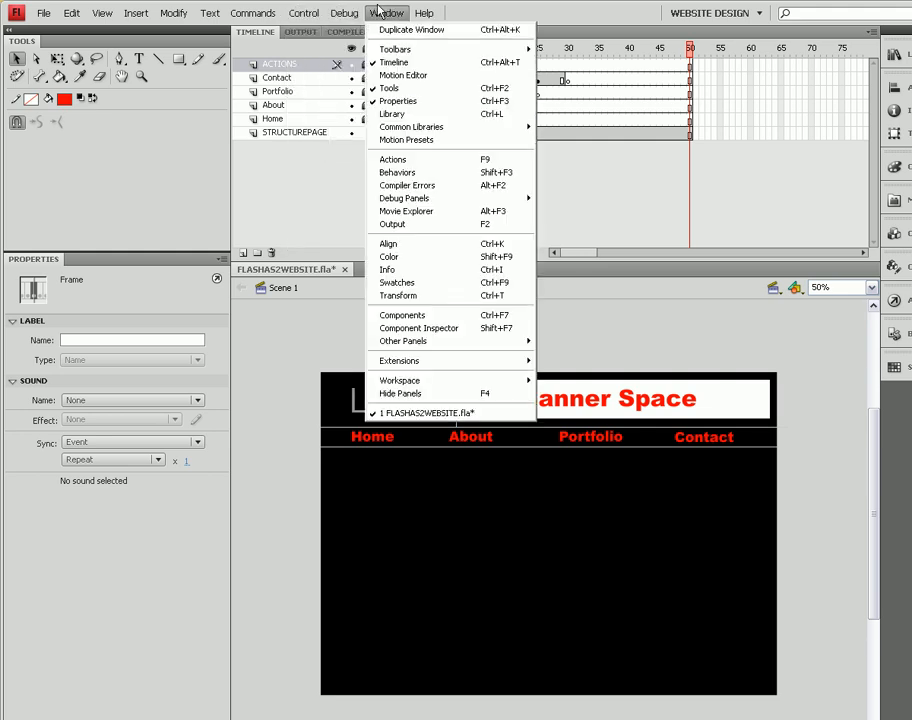
{"action": "mouse_move", "coordinate": [305, 14]}
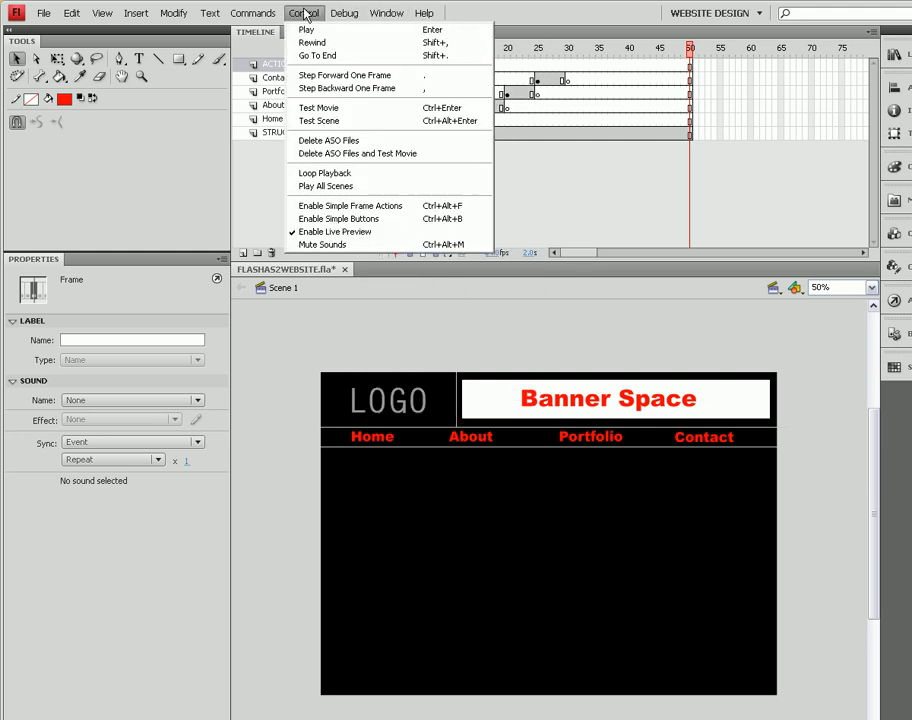
{"action": "left_click", "coordinate": [348, 110]}
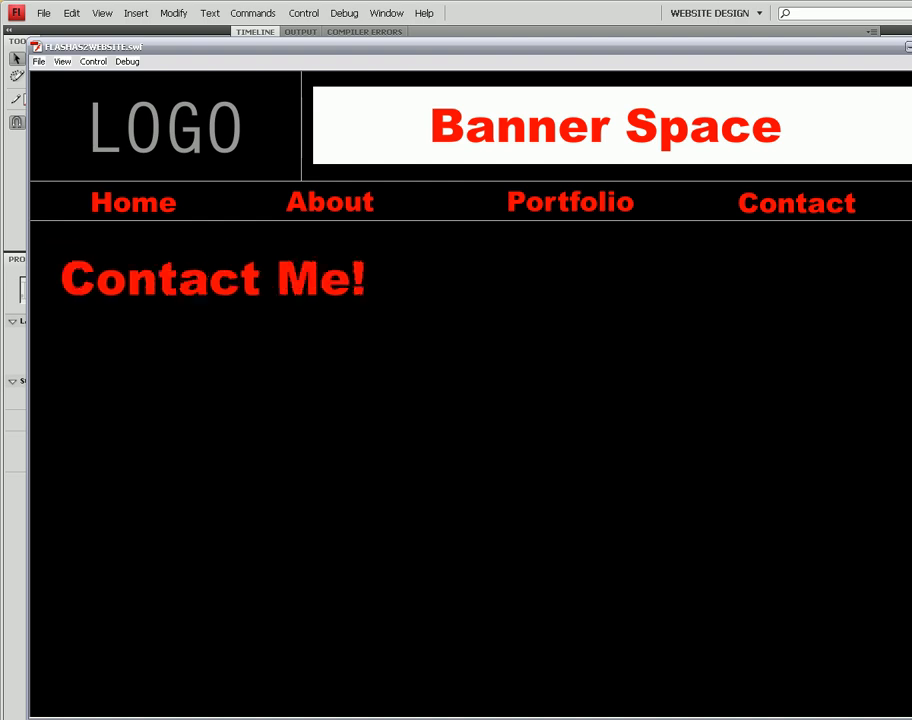
{"action": "left_click", "coordinate": [908, 46]}
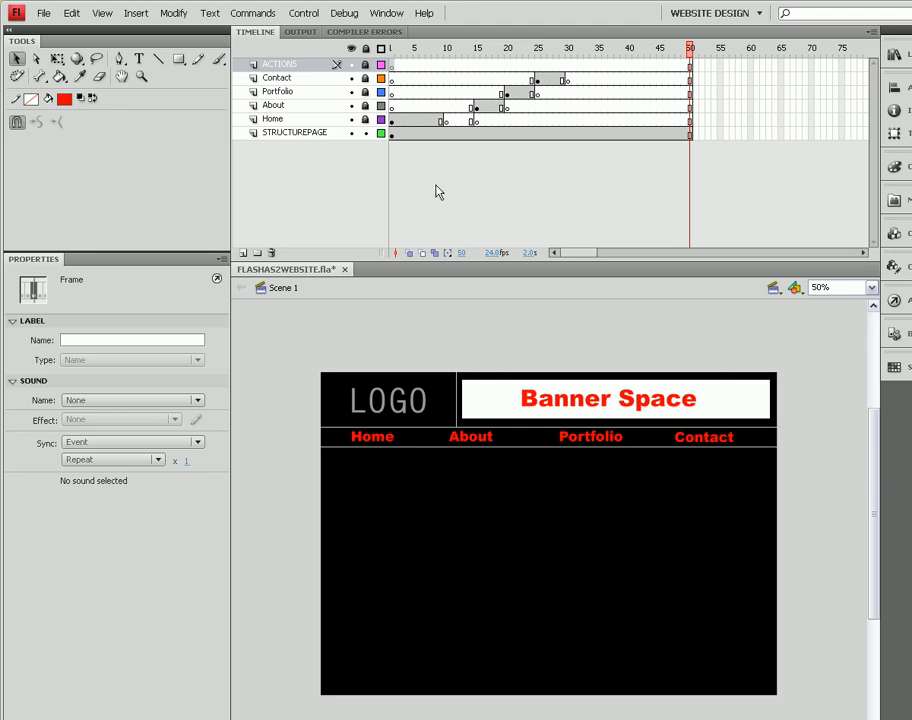
- Unlock the ACTIONS layer and add a stop(); action to its first frame
{"action": "left_click", "coordinate": [396, 77]}
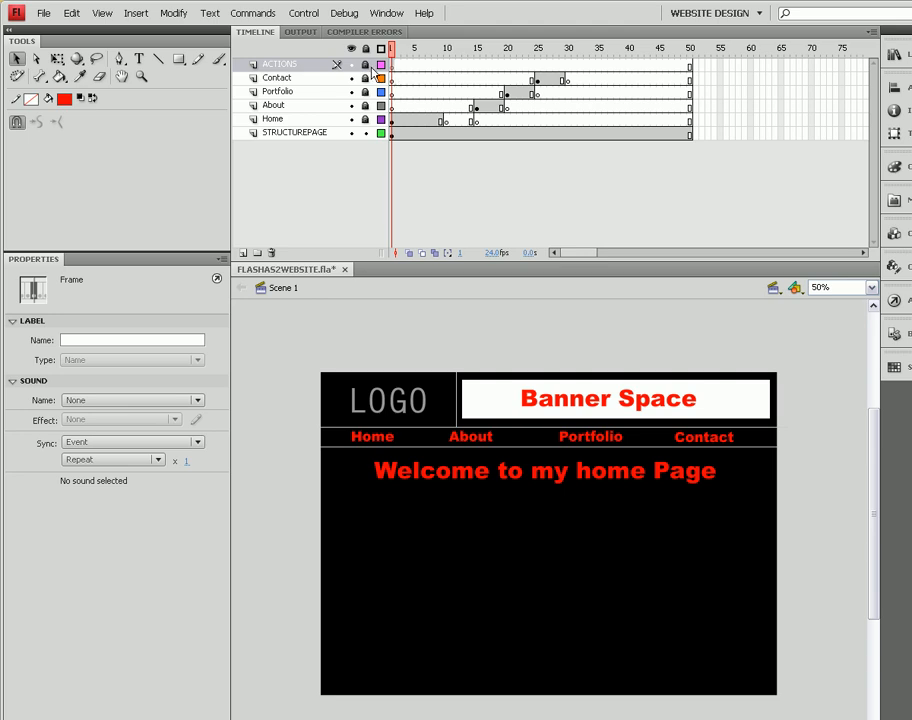
{"action": "left_click", "coordinate": [366, 49]}
{"action": "left_click", "coordinate": [366, 66]}
{"action": "left_click", "coordinate": [899, 304]}
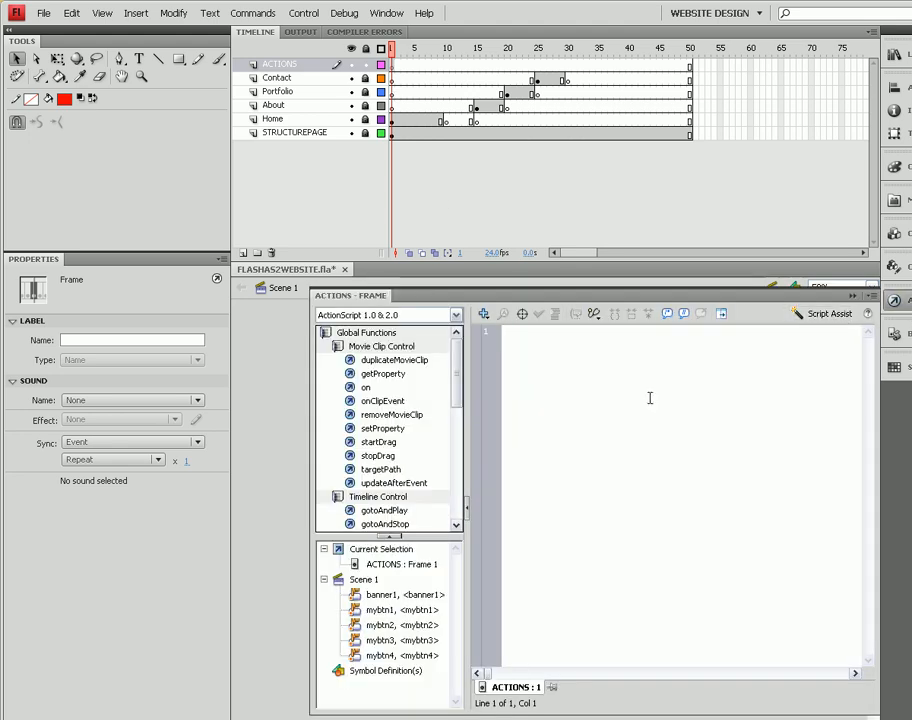
{"action": "type", "text": "stop()"}
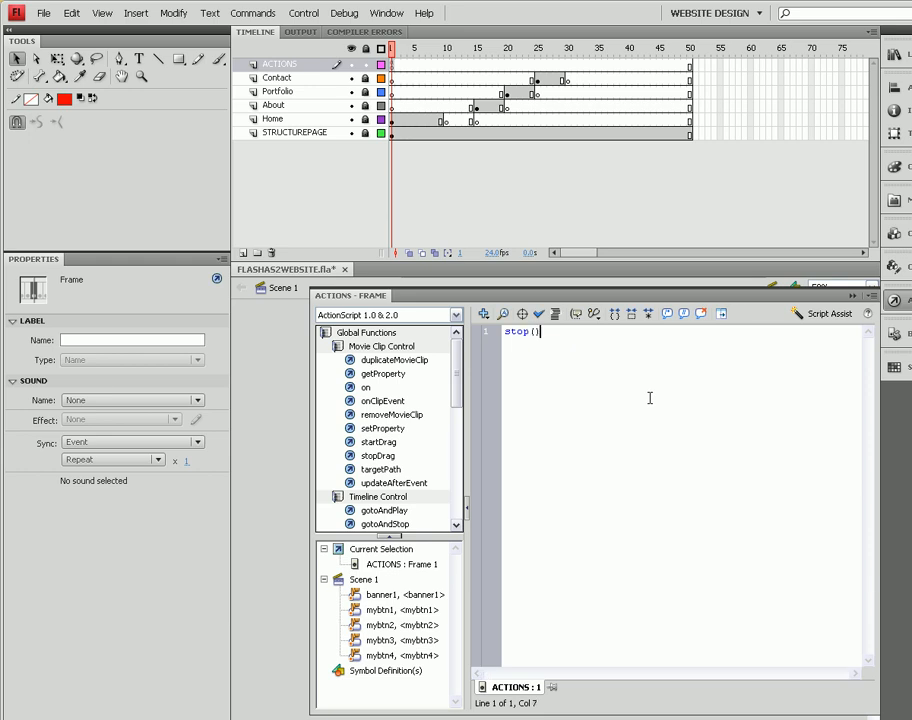
{"action": "type", "text": ";"}
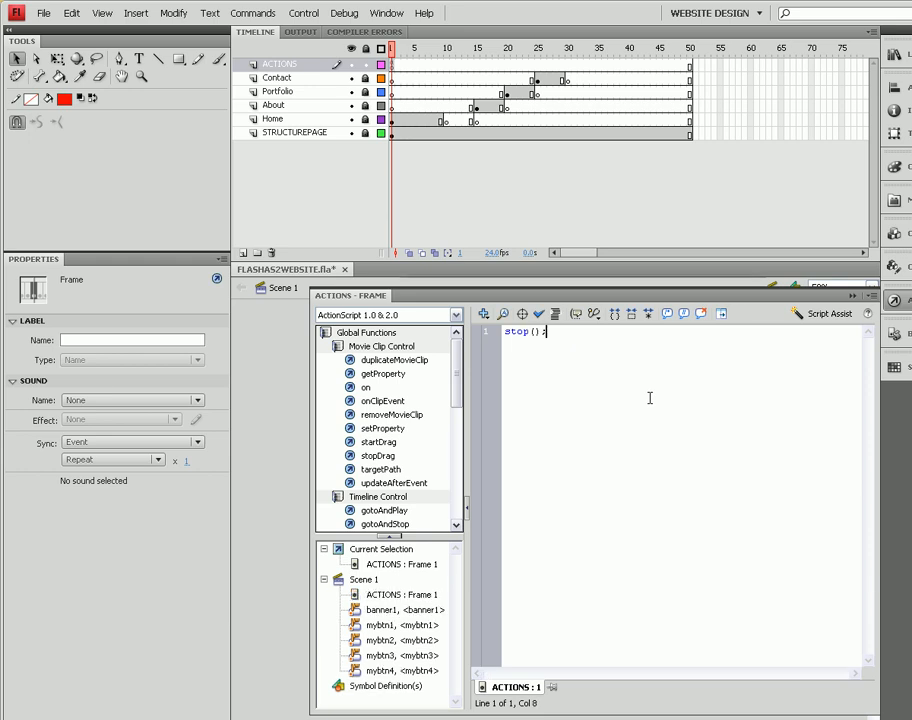
{"action": "left_click", "coordinate": [853, 296]}
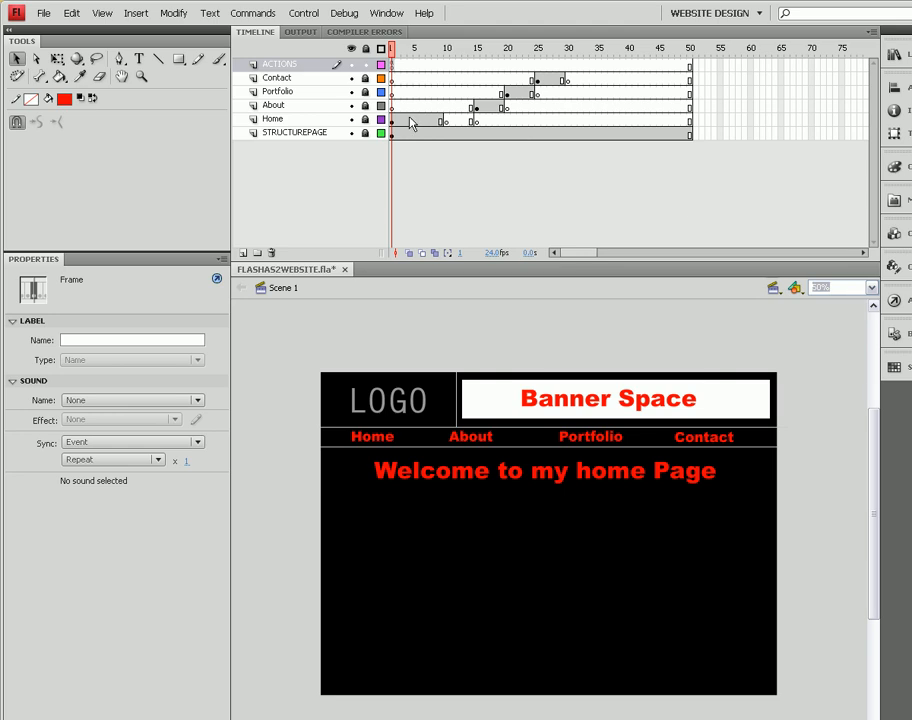
- Insert a blank keyframe at frame 15 of the ACTIONS layer and give it a stop(); action
{"action": "left_click", "coordinate": [478, 70]}
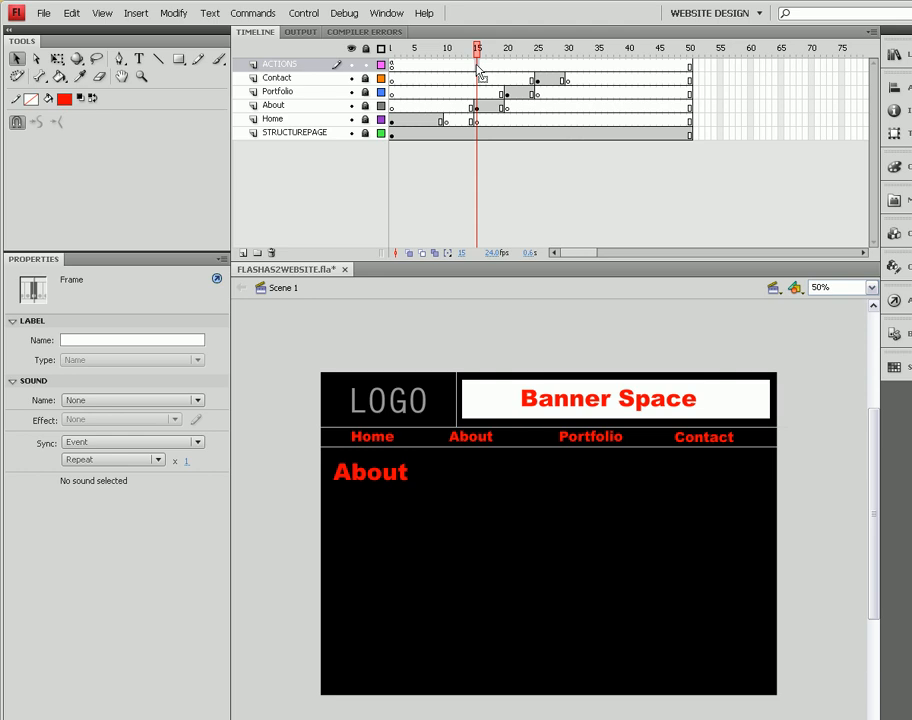
{"action": "key", "text": "F7"}
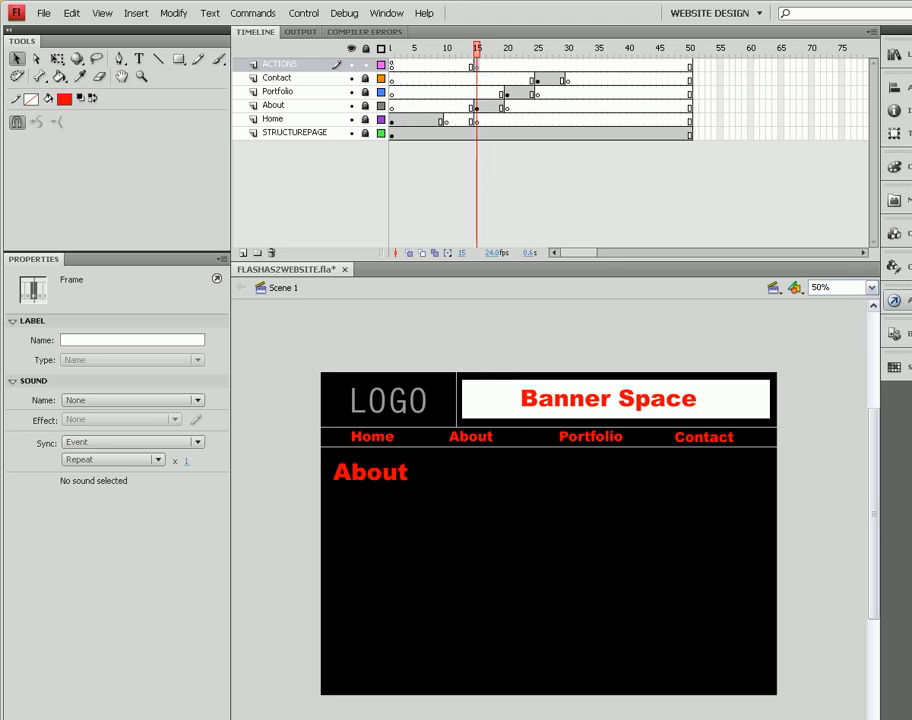
{"action": "key", "text": "F9"}
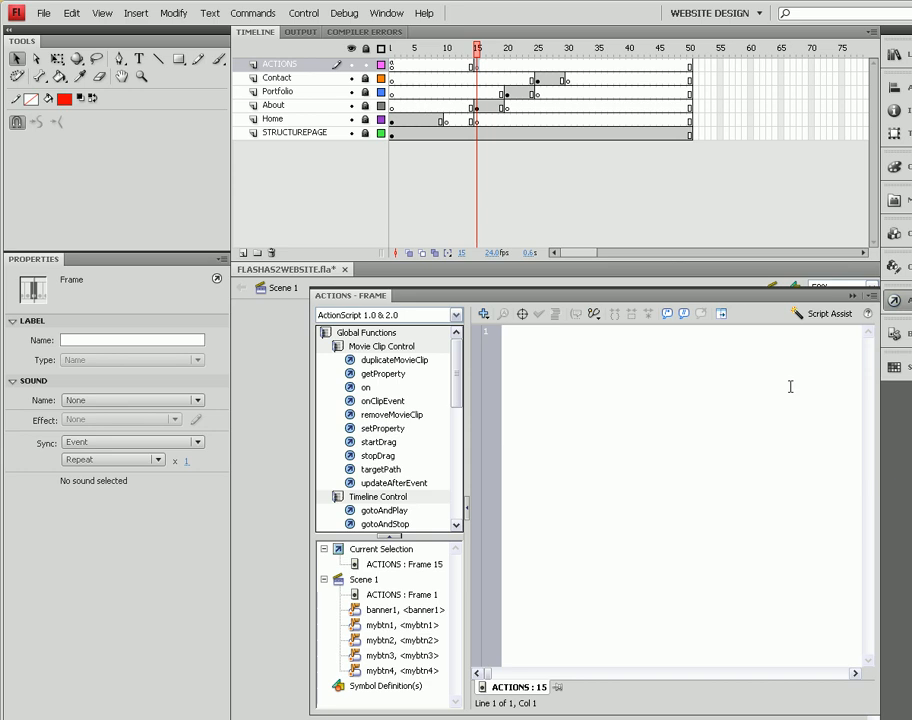
{"action": "type", "text": "stop("}
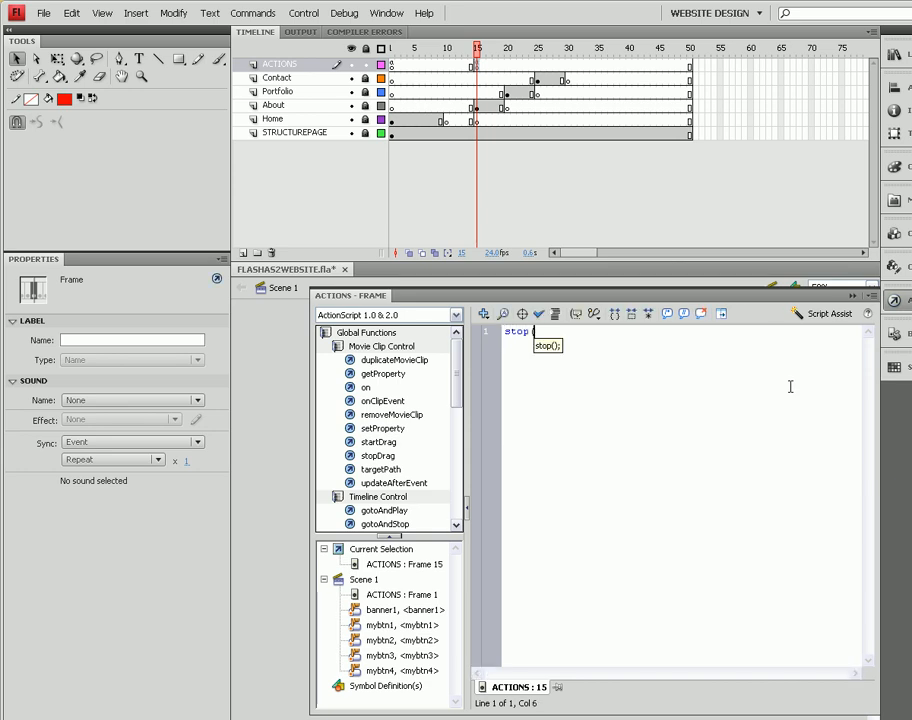
{"action": "type", "text": ");"}
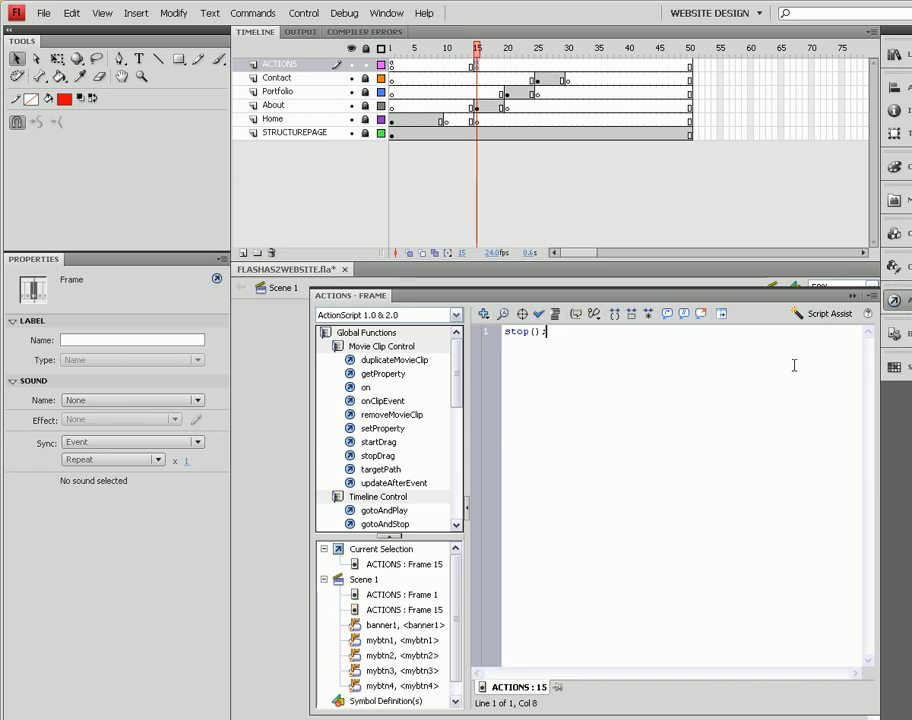
{"action": "left_click", "coordinate": [852, 296]}
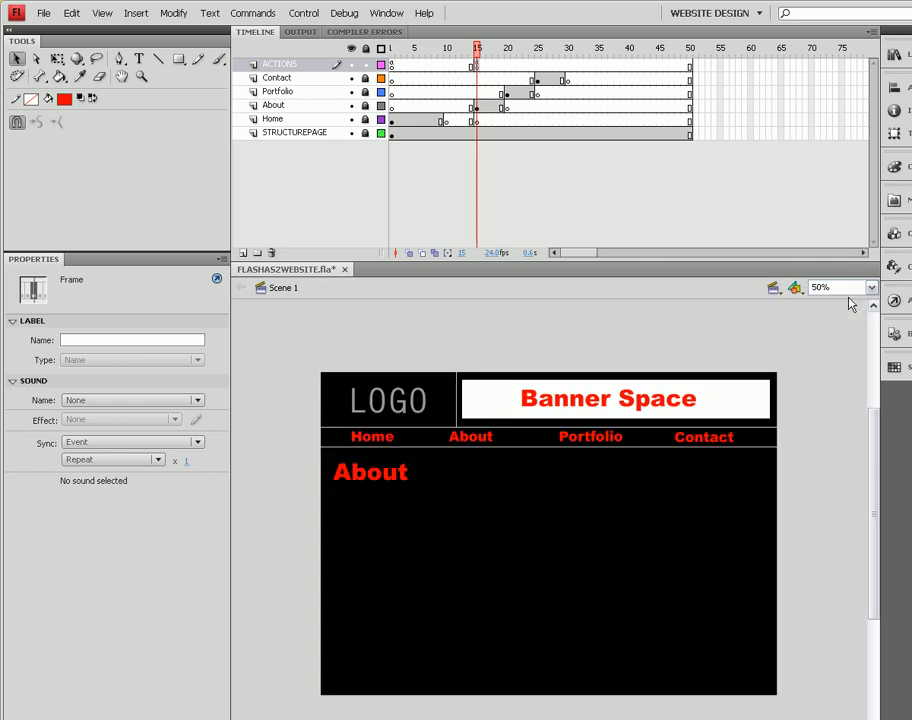
- Insert a blank keyframe at frame 20 of the ACTIONS layer and give it a stop(); action
{"action": "left_click", "coordinate": [508, 66]}
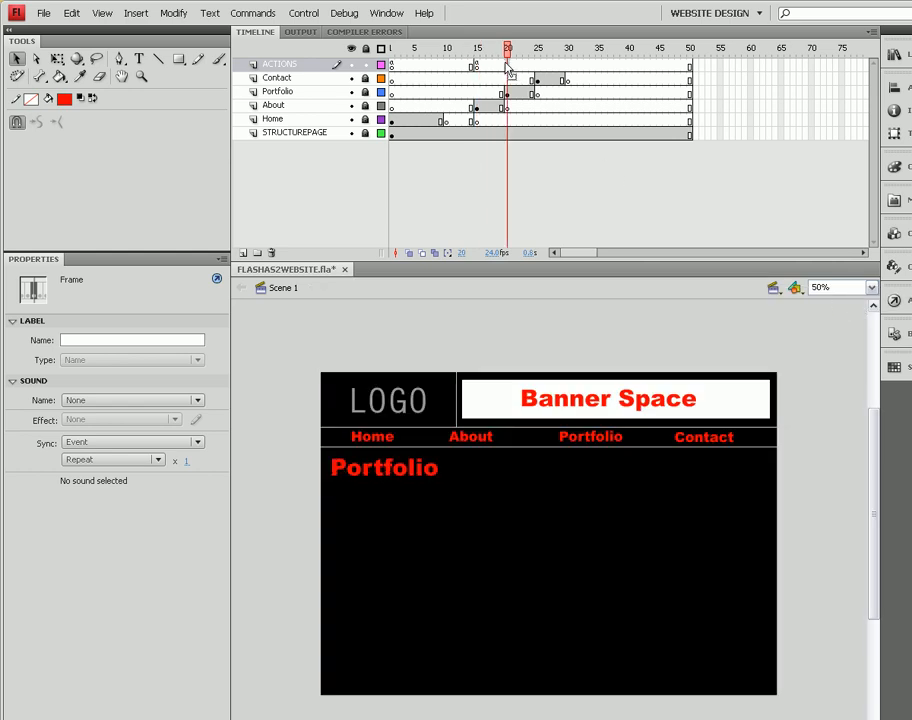
{"action": "key", "text": "F7"}
{"action": "left_click", "coordinate": [894, 302]}
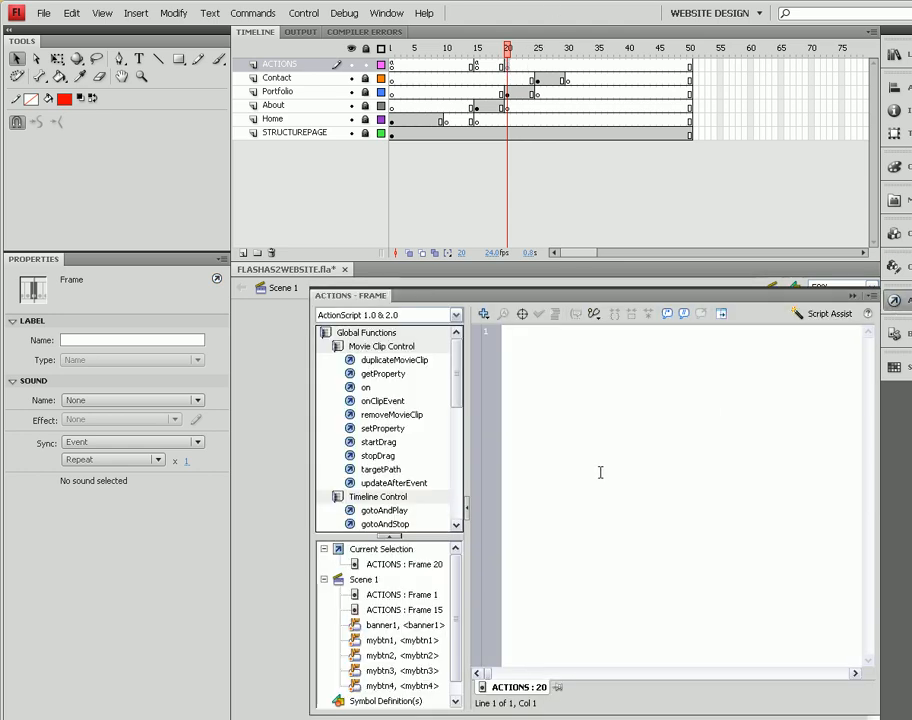
{"action": "type", "text": "stop();"}
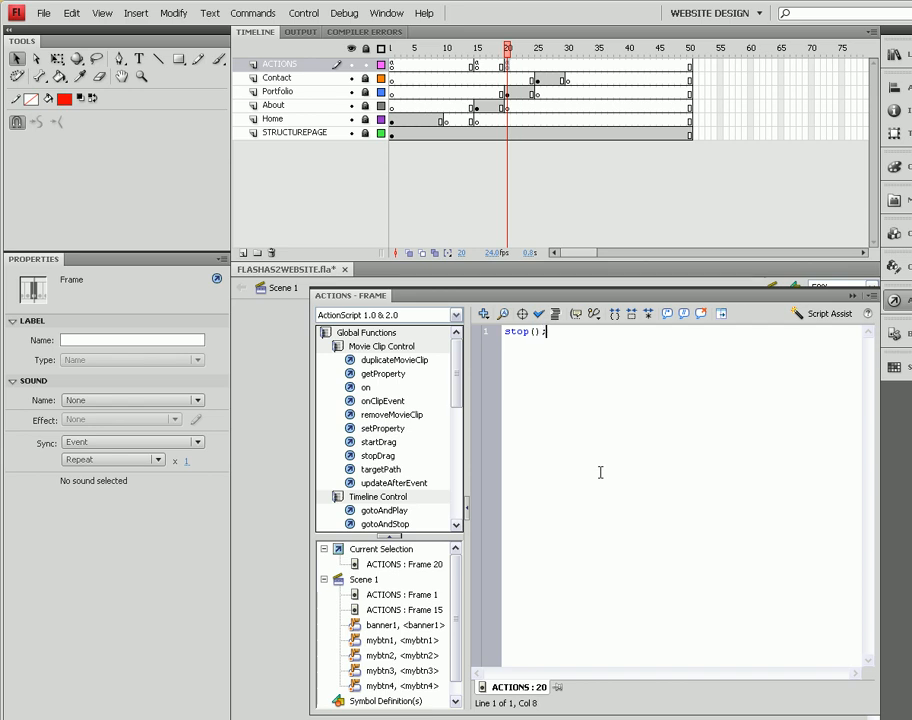
{"action": "left_click", "coordinate": [855, 296]}
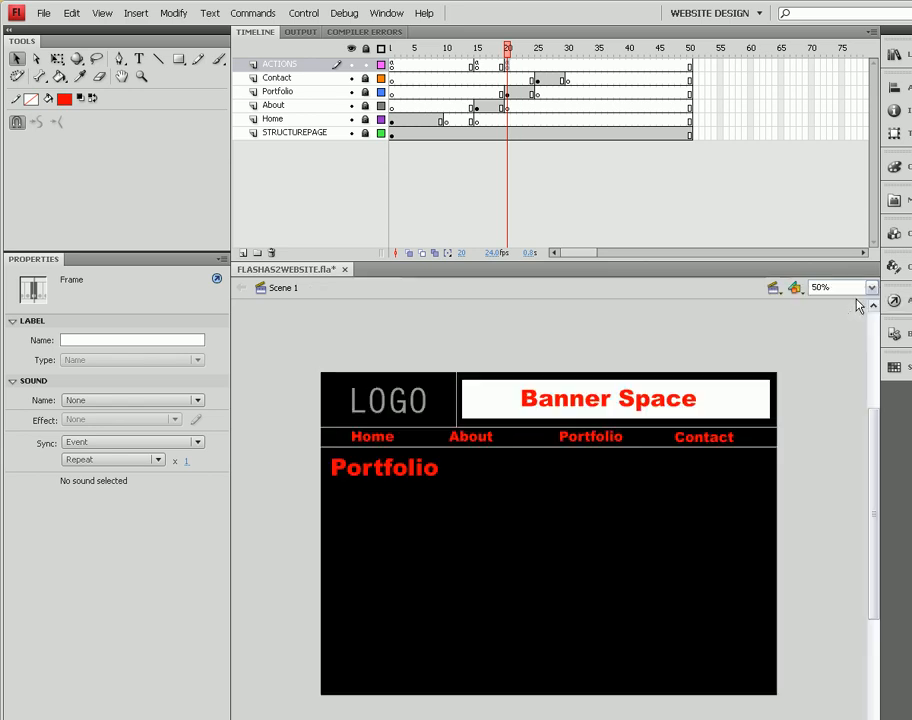
- Insert a keyframe at frame 25 of the ACTIONS layer and give it a stop(); action
{"action": "left_click", "coordinate": [537, 66]}
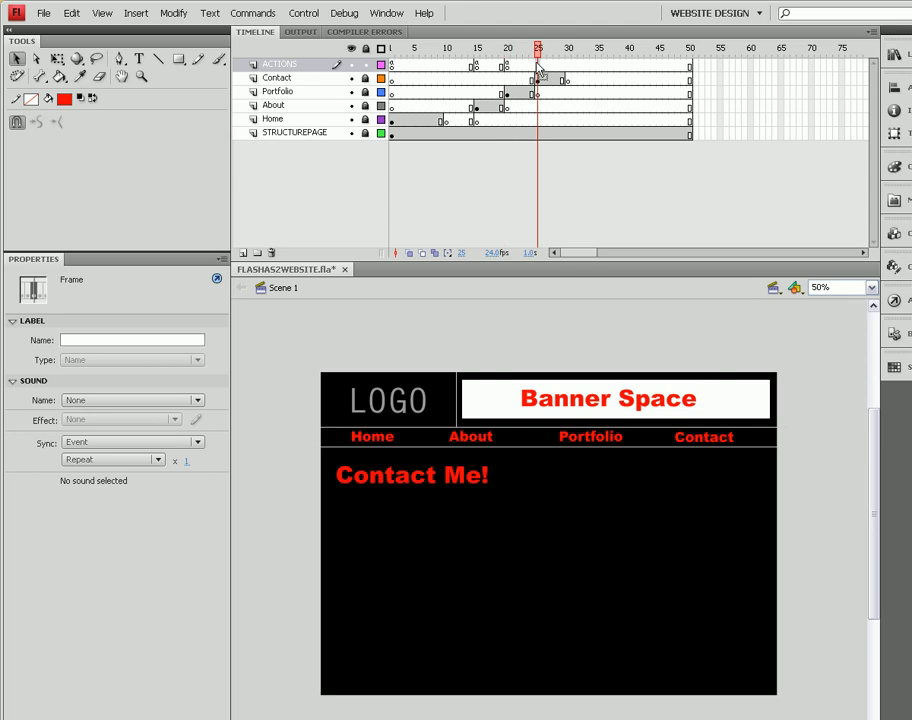
{"action": "key", "text": "F6"}
{"action": "left_click", "coordinate": [897, 302]}
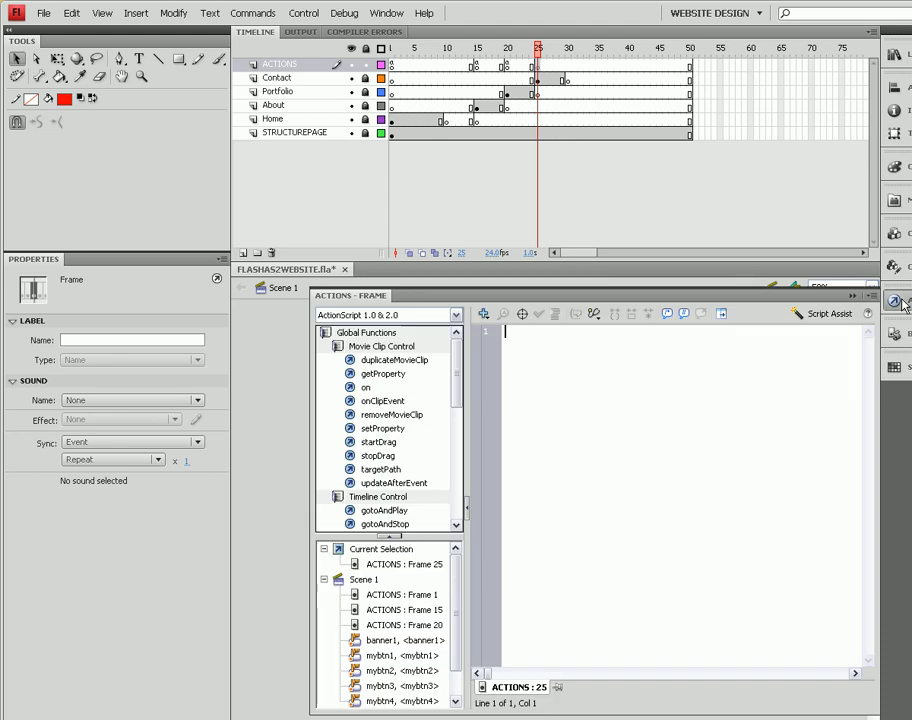
{"action": "type", "text": "stop();"}
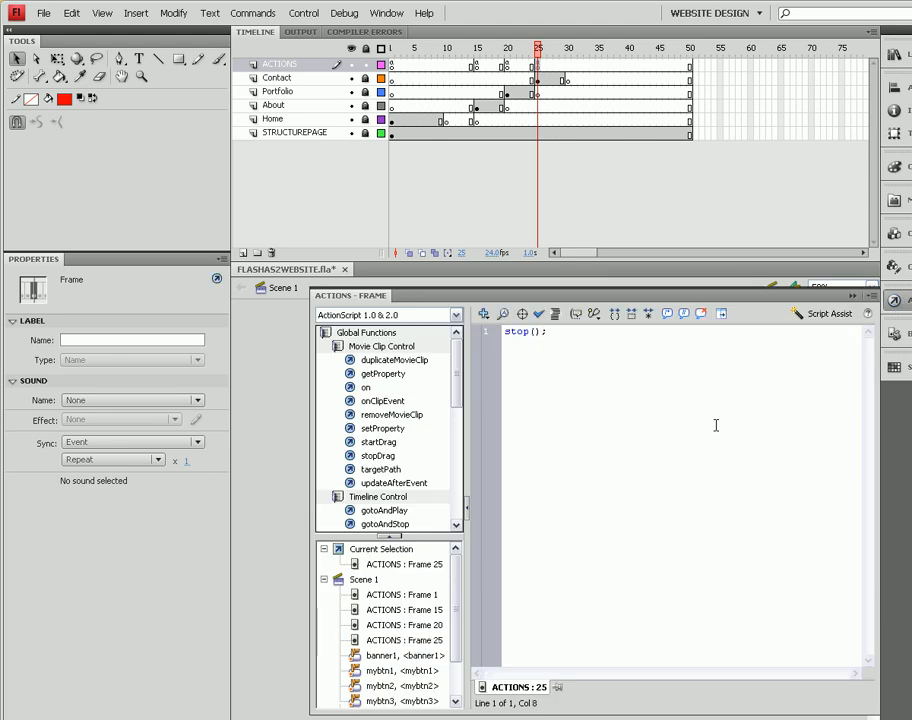
{"action": "left_click", "coordinate": [896, 301]}
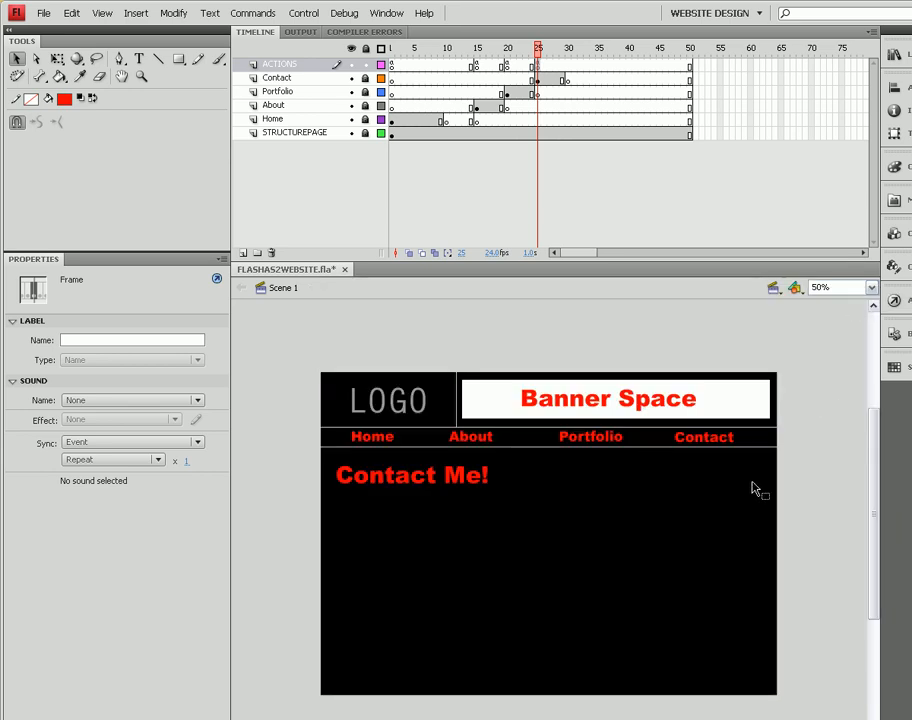
- Test the movie and try each navigation button to check it jumps to the matching page
{"action": "key", "text": "ctrl+Return"}
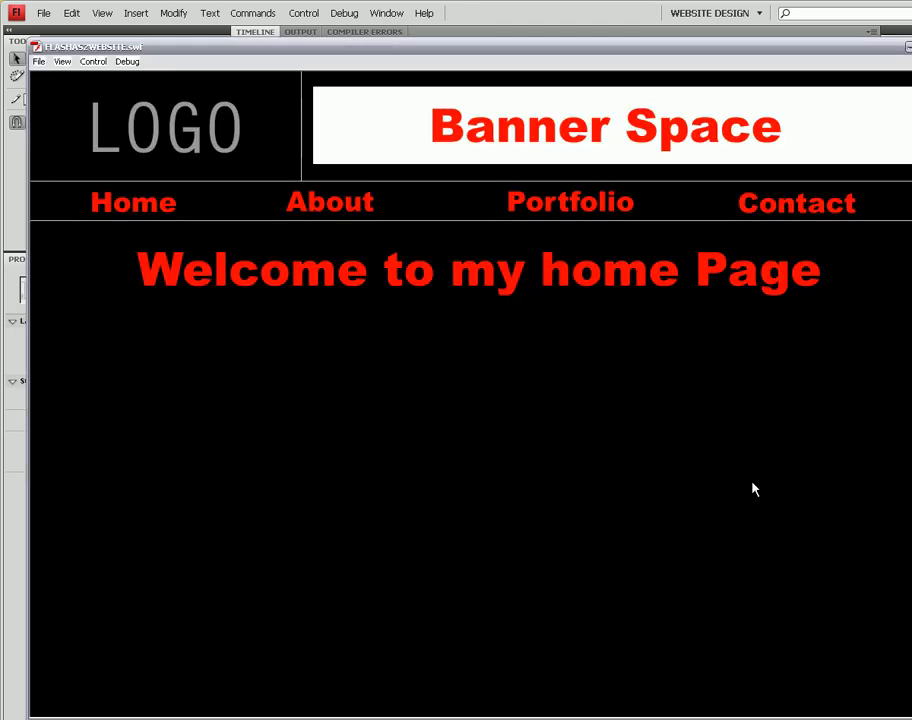
{"action": "left_click", "coordinate": [345, 204]}
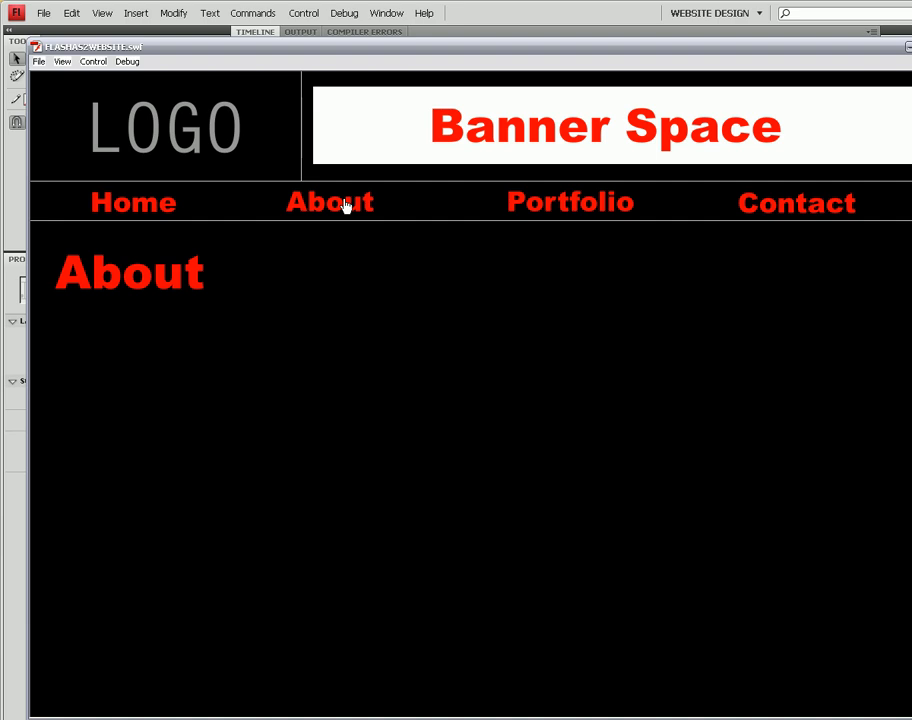
{"action": "left_click", "coordinate": [536, 204]}
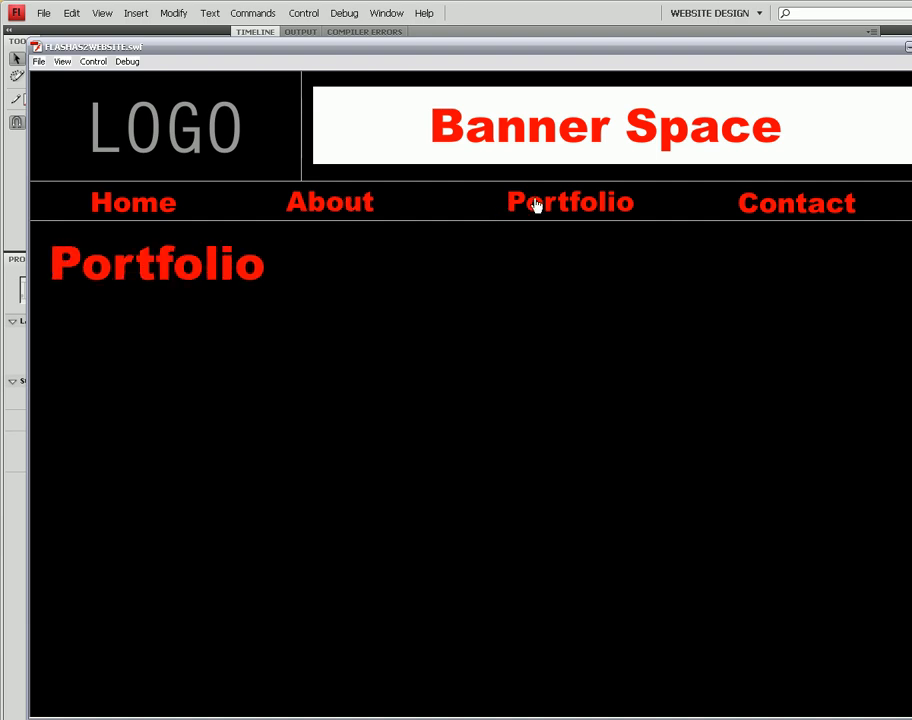
{"action": "left_click", "coordinate": [755, 208]}
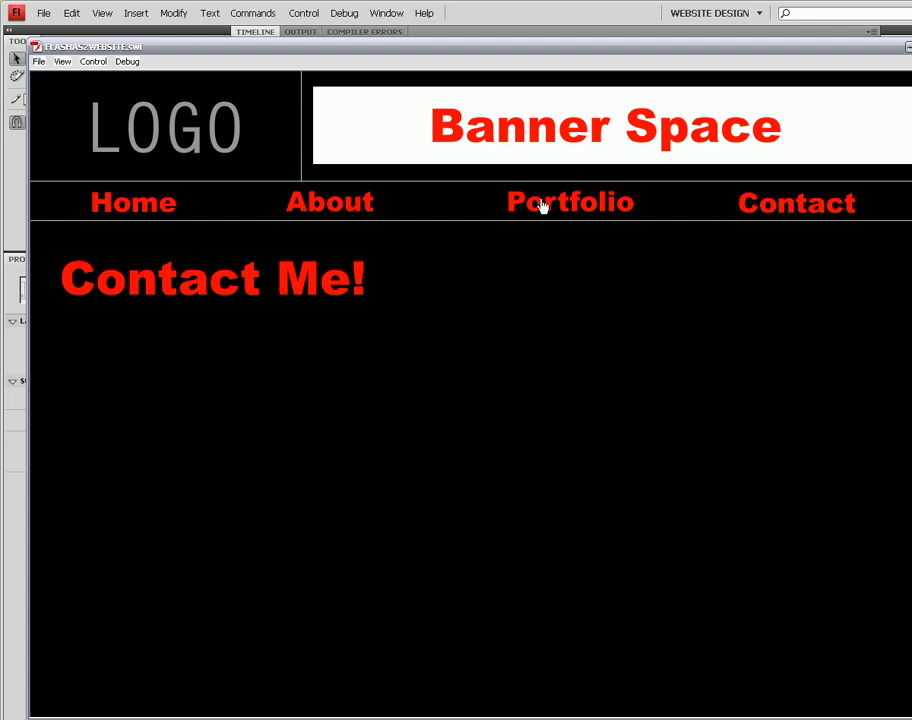
{"action": "left_click", "coordinate": [572, 210]}
{"action": "left_click", "coordinate": [311, 216]}
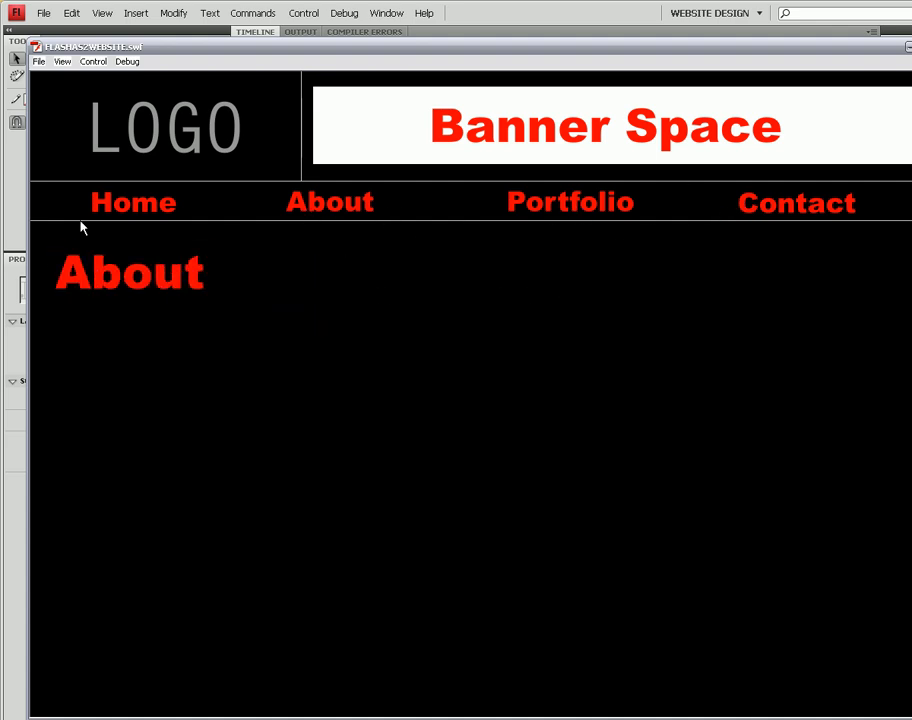
{"action": "left_click", "coordinate": [108, 211]}
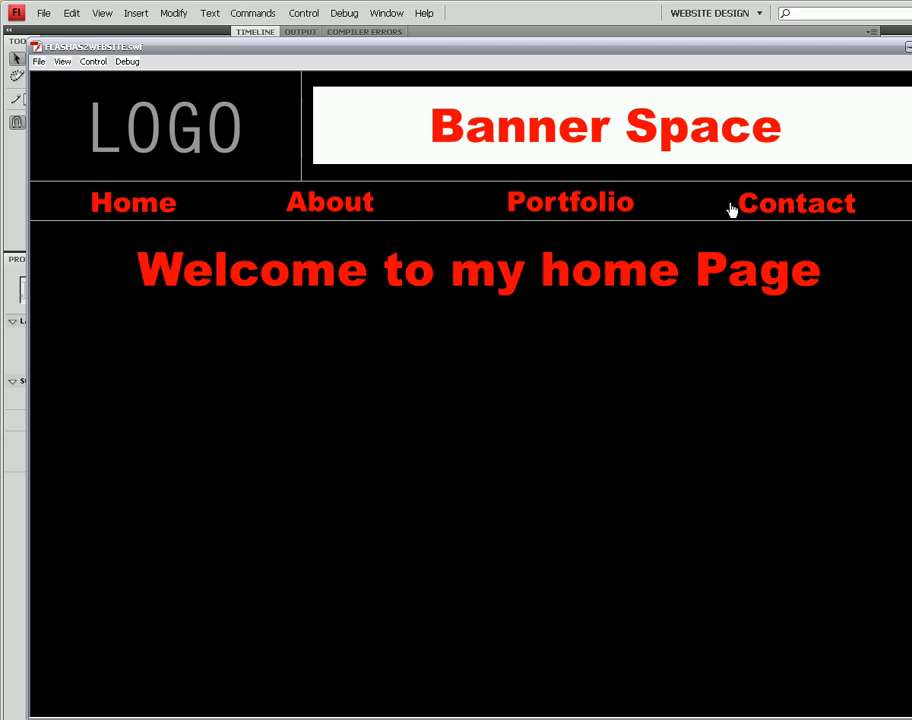
{"action": "left_click", "coordinate": [767, 209]}
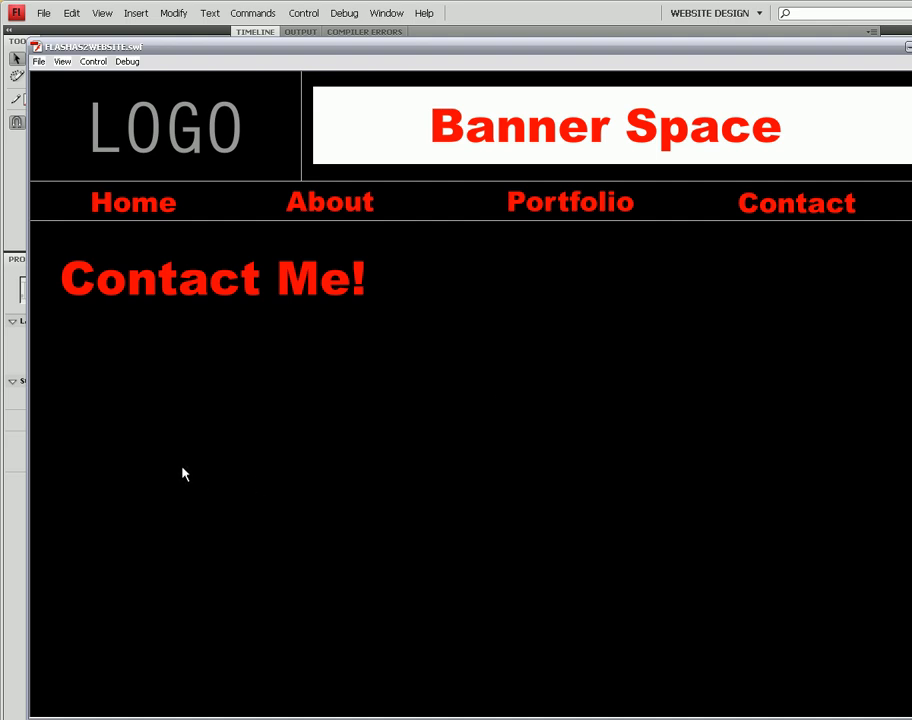